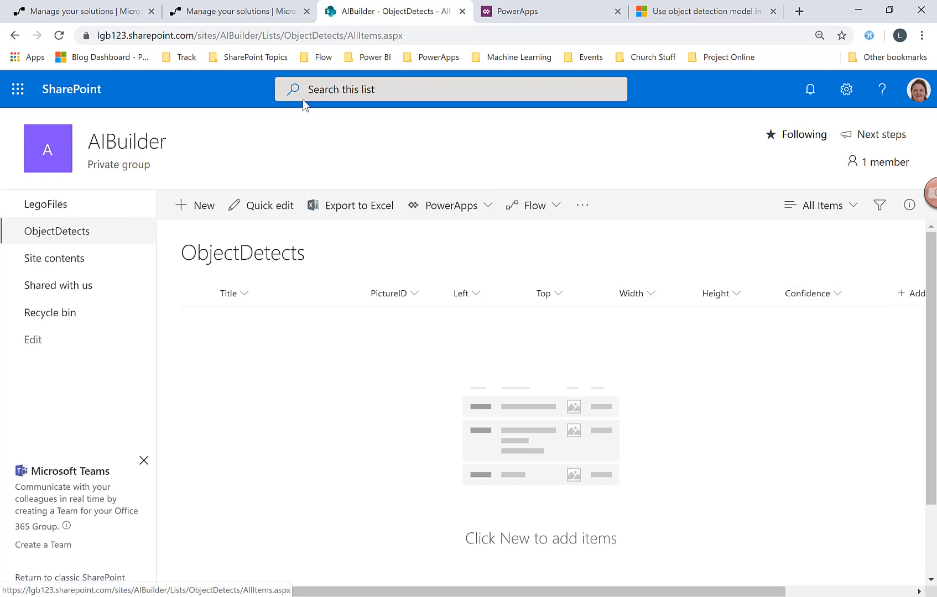
In Microsoft Flow's Lego YouTube solution, create a new flow with the SharePoint trigger "When a file is created (properties only)".
left_click(219, 16)
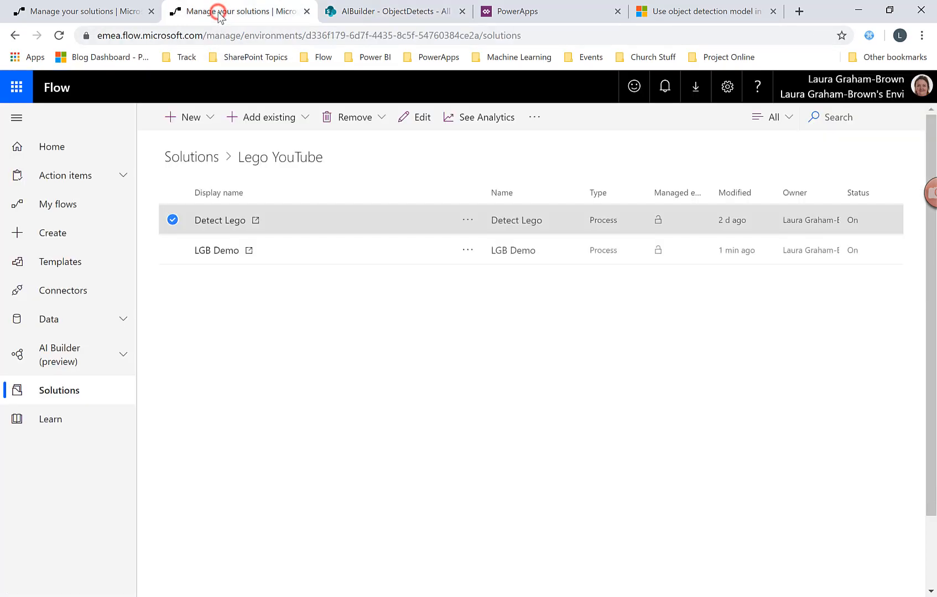
left_click(213, 122)
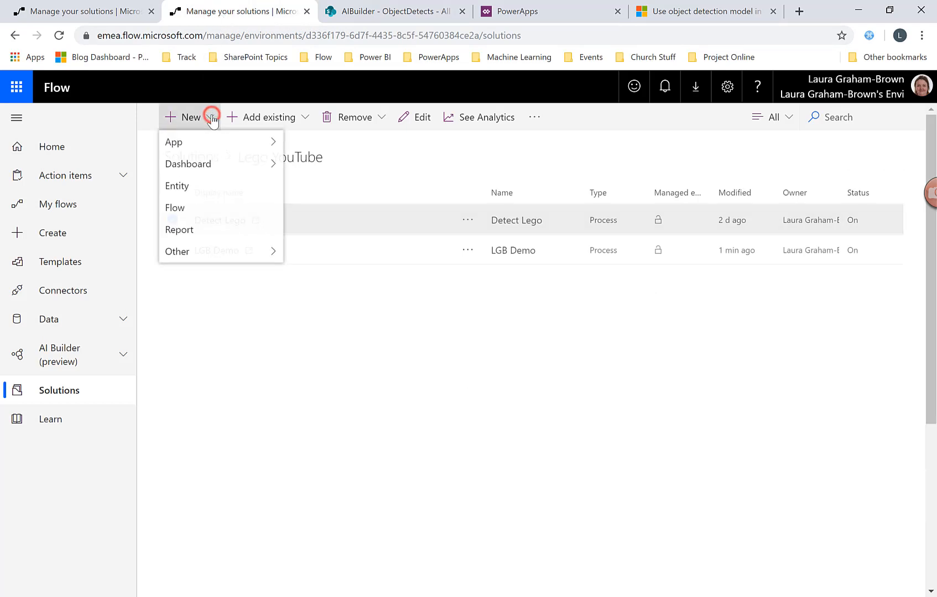
left_click(192, 214)
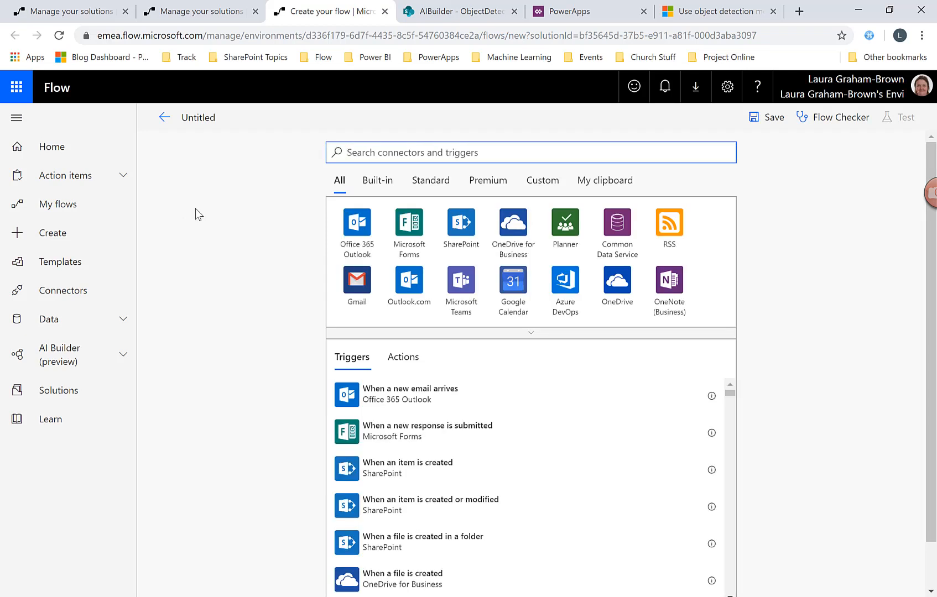
left_click(462, 224)
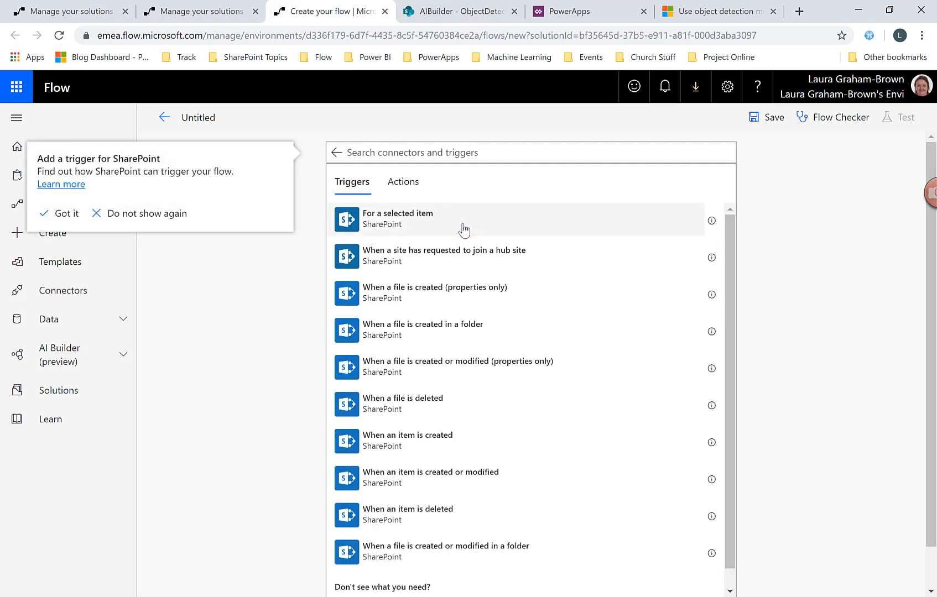
left_click(421, 296)
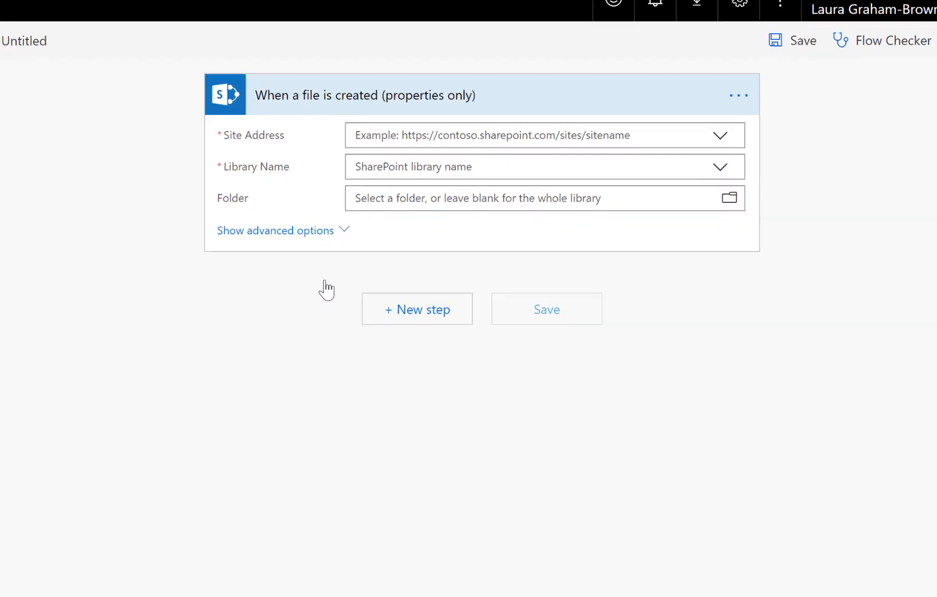
Set the file-created trigger's site address to AIBuilder and its library name to LegoFiles.
left_click(725, 122)
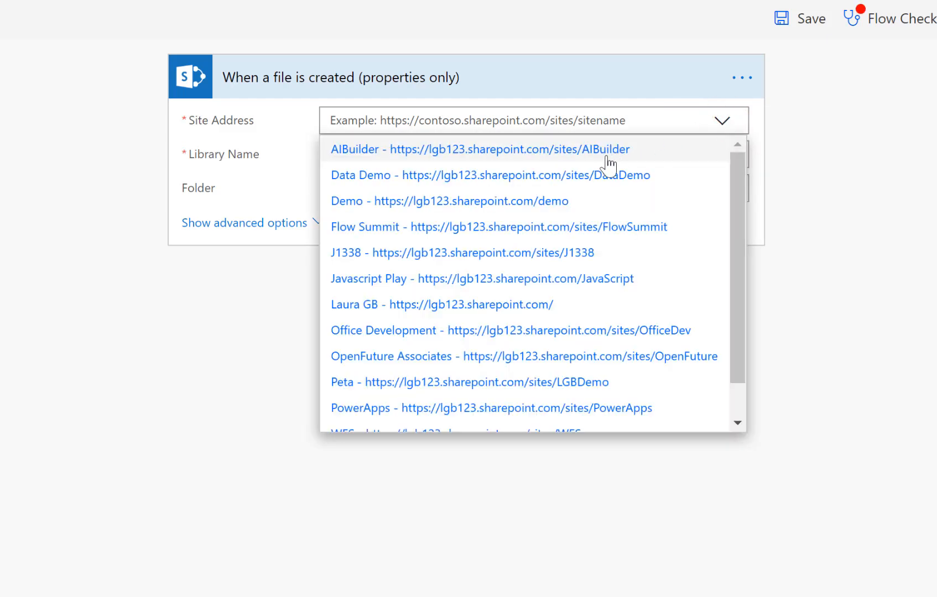
left_click(603, 150)
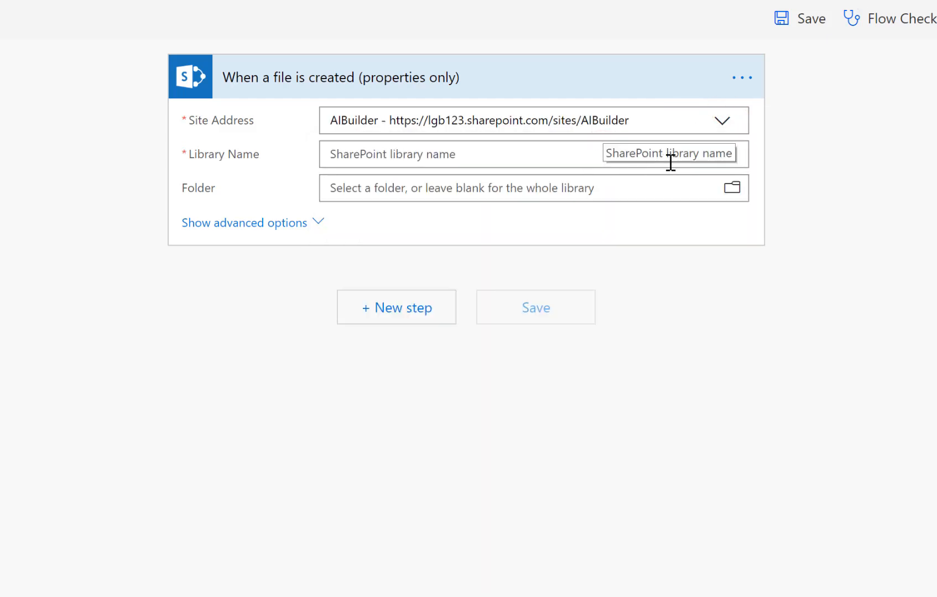
left_click(723, 157)
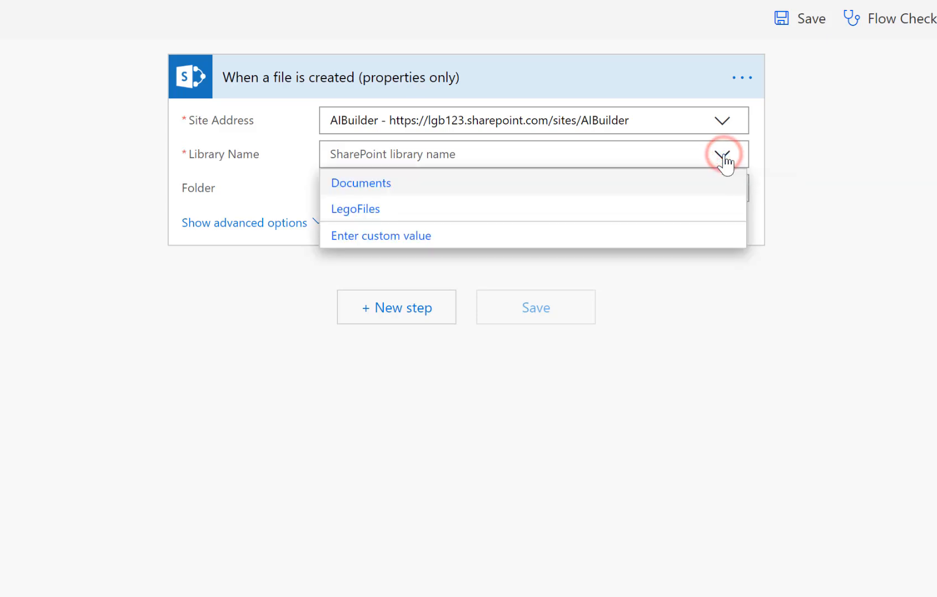
left_click(390, 213)
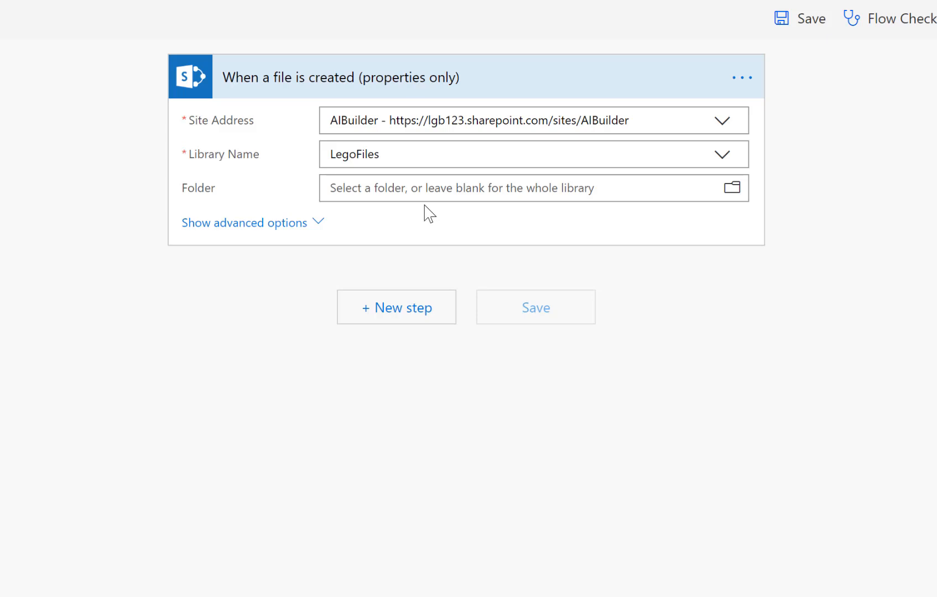
Add a Scope control after the trigger and rename it "Get Predictions".
left_click(411, 315)
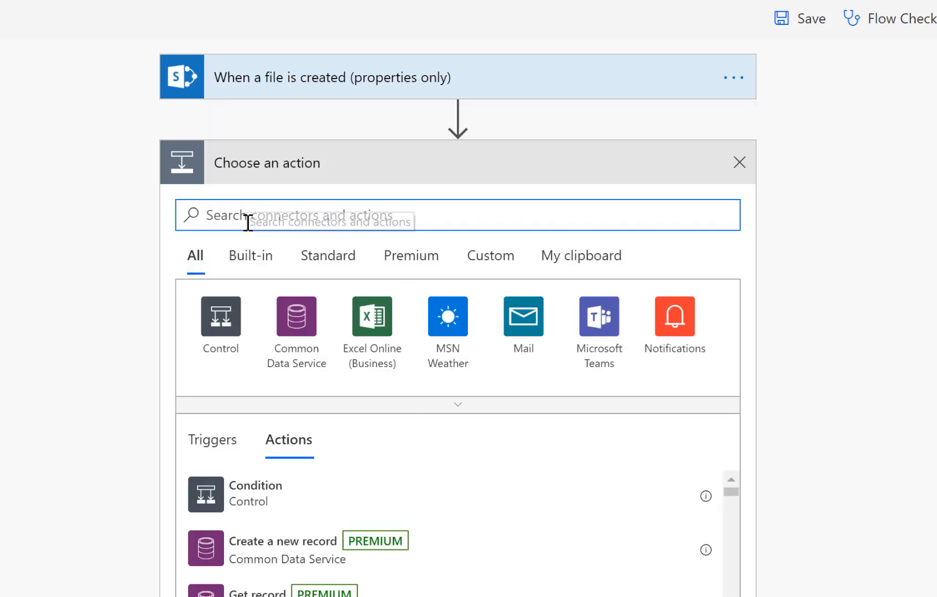
type("scope")
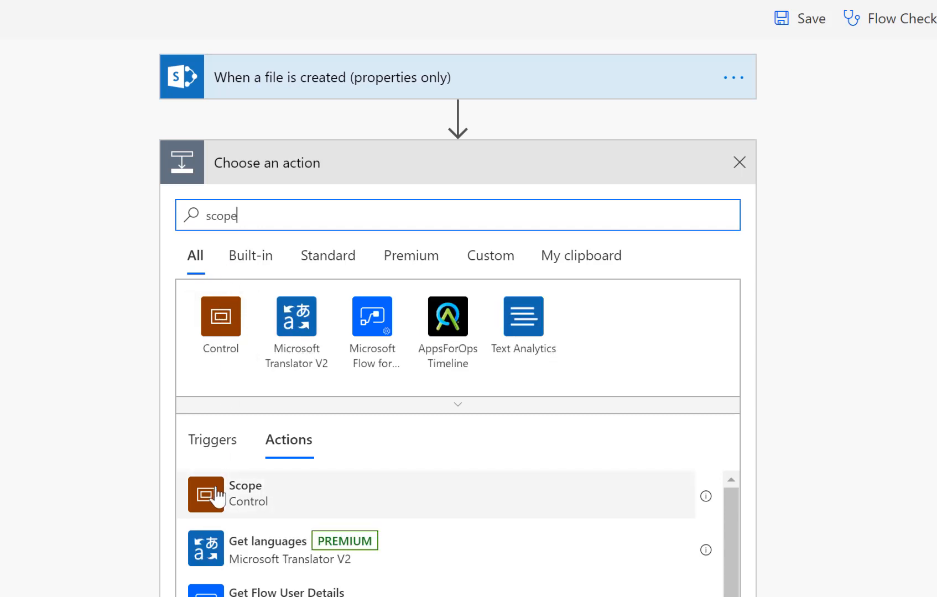
left_click(218, 494)
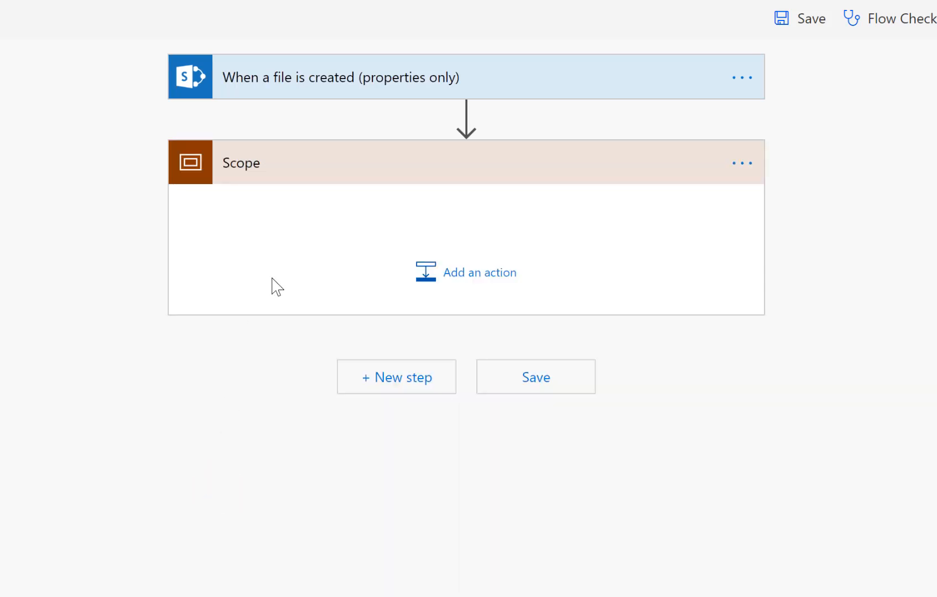
left_click(741, 164)
left_click(809, 193)
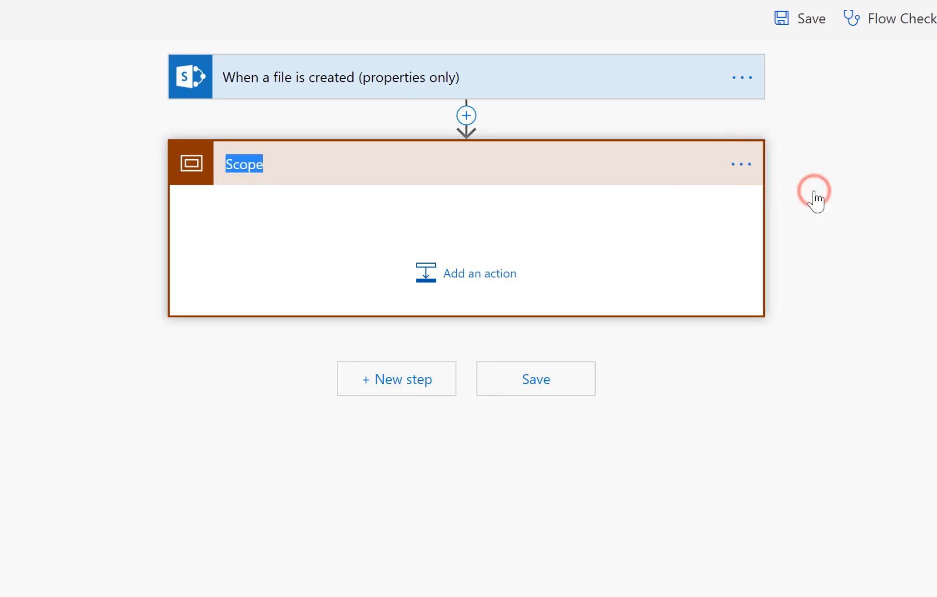
type("Get Predictions")
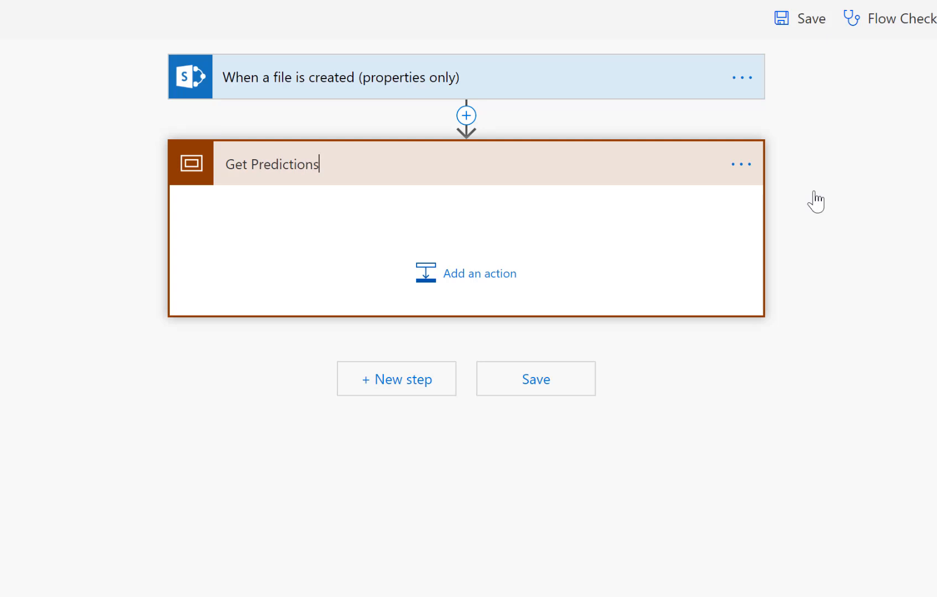
key("Return")
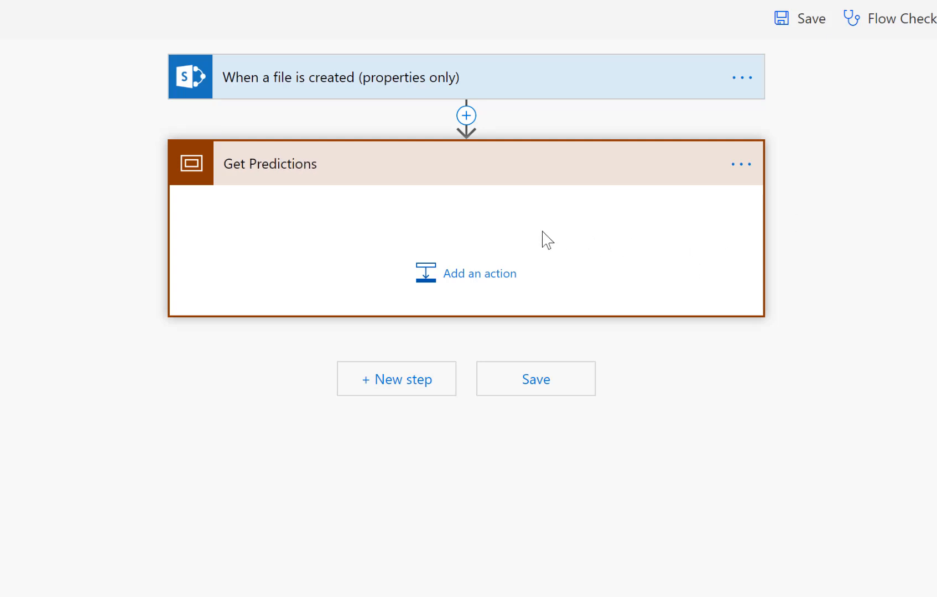
Add the SharePoint "Get file content" action inside the Get Predictions scope.
left_click(479, 277)
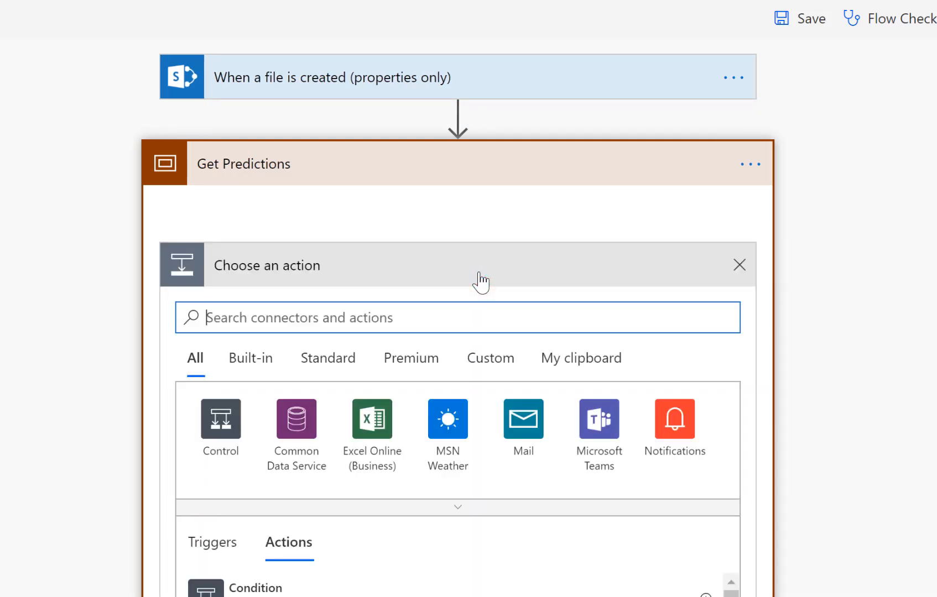
left_click(460, 506)
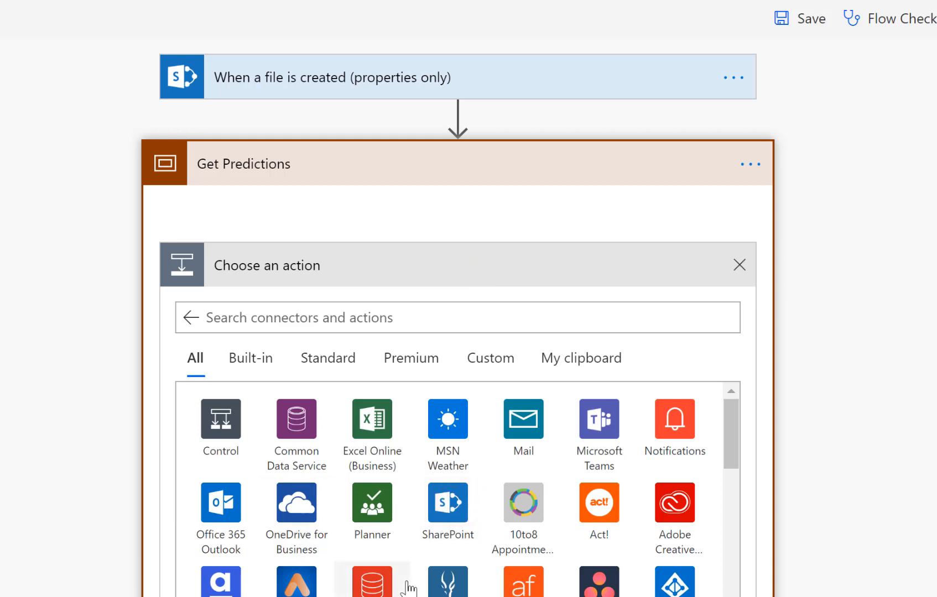
left_click(450, 502)
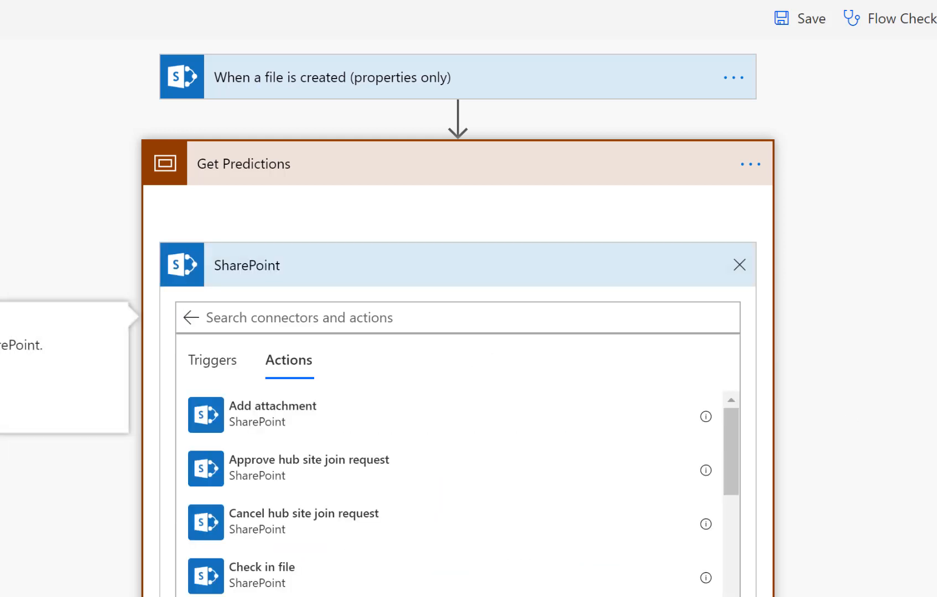
scroll(458, 318, "down", 3)
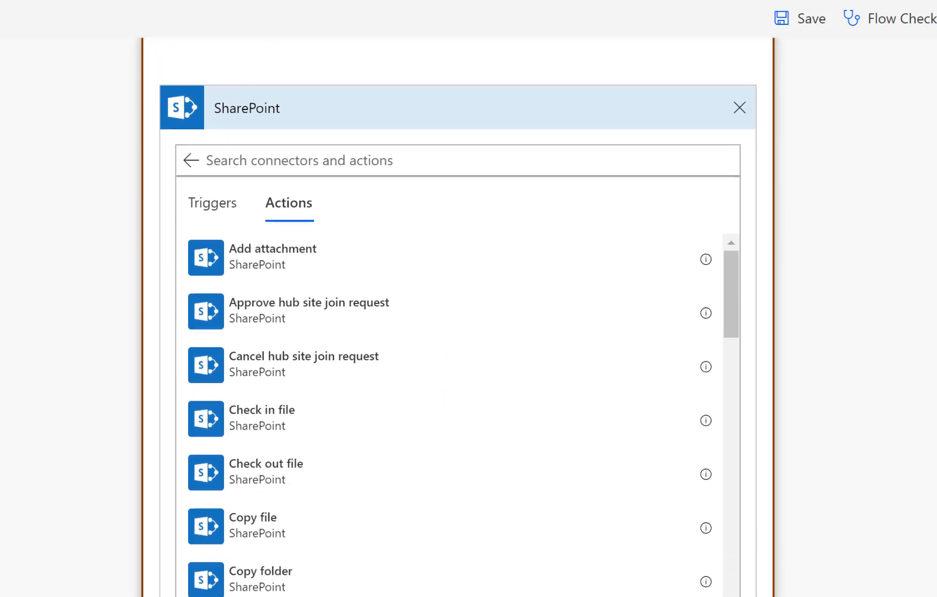
left_click(237, 148)
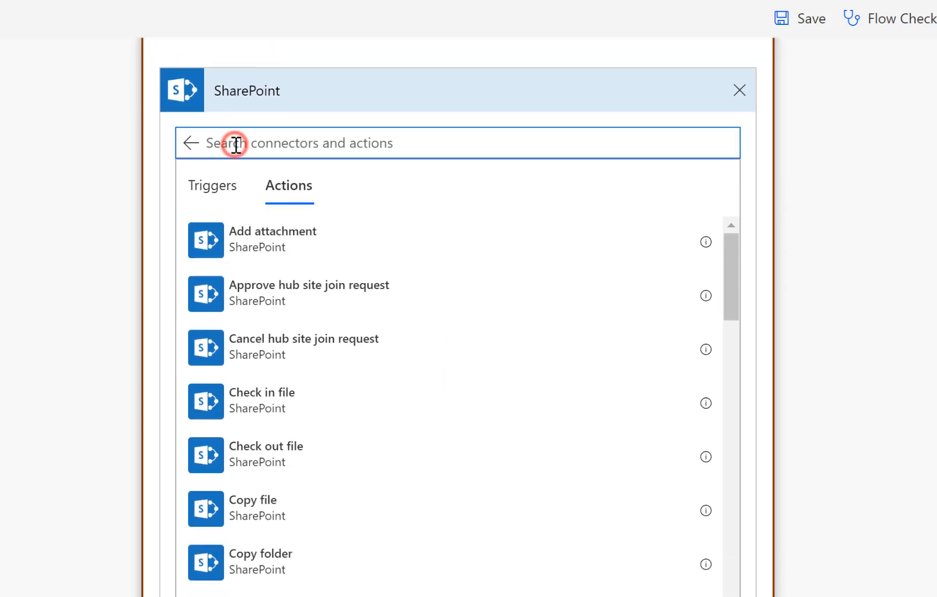
type("content")
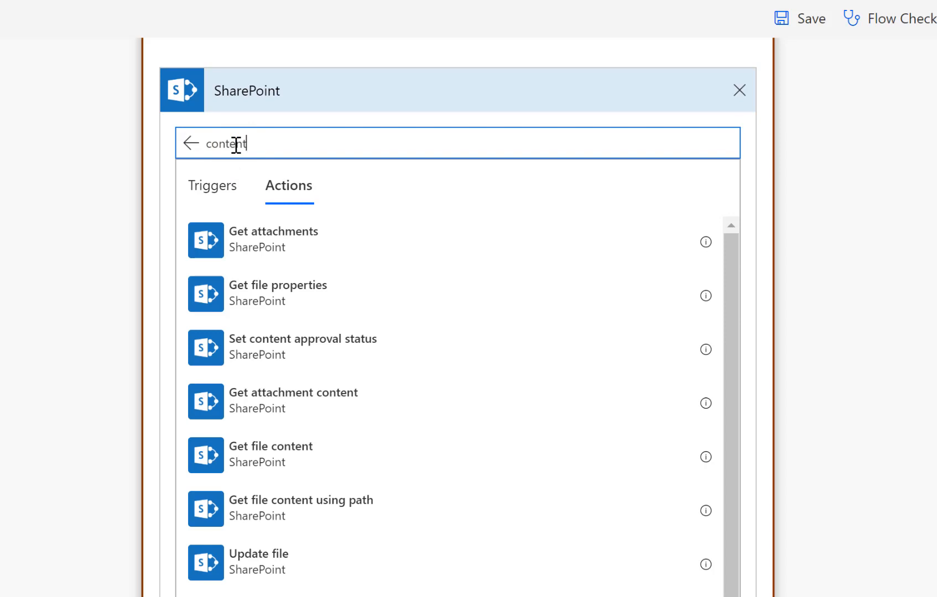
left_click(288, 464)
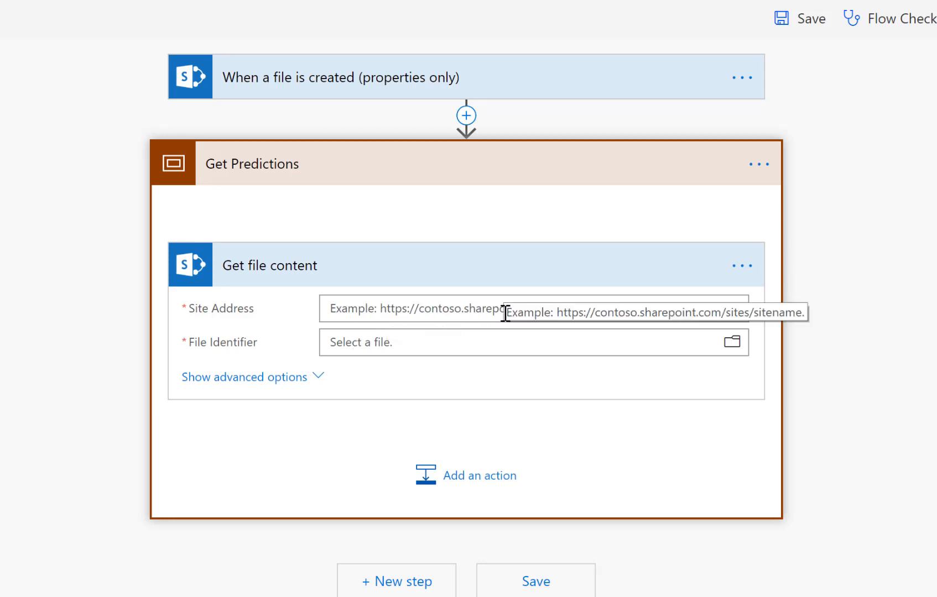
Set the Get file content action's site address to AIBuilder and its file identifier to the trigger's Identifier value.
left_click(724, 308)
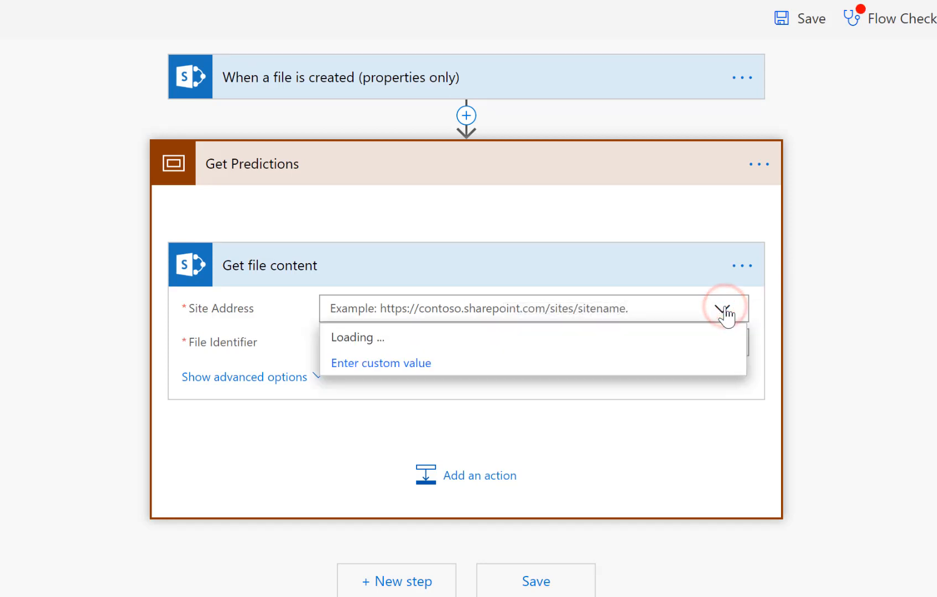
left_click(568, 338)
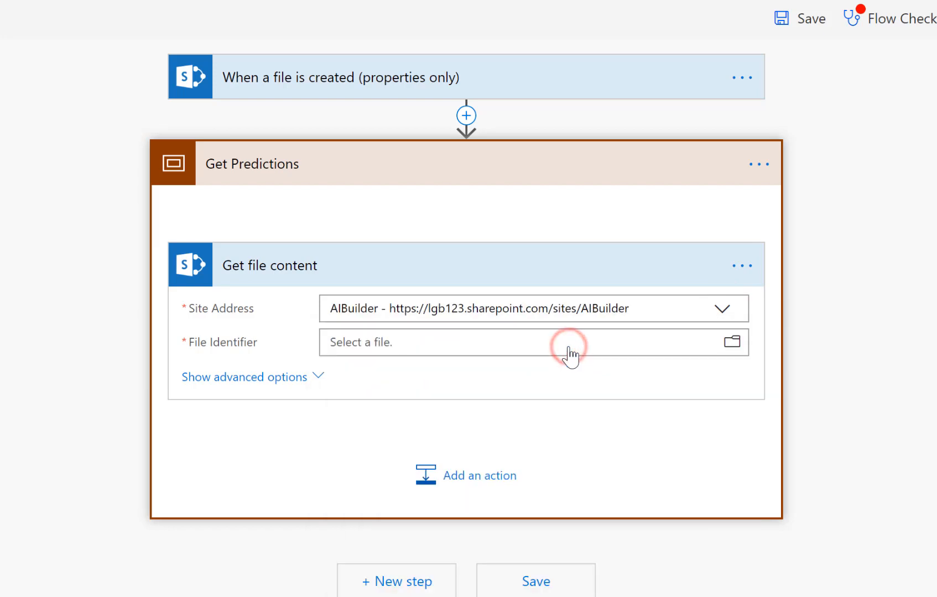
left_click(541, 343)
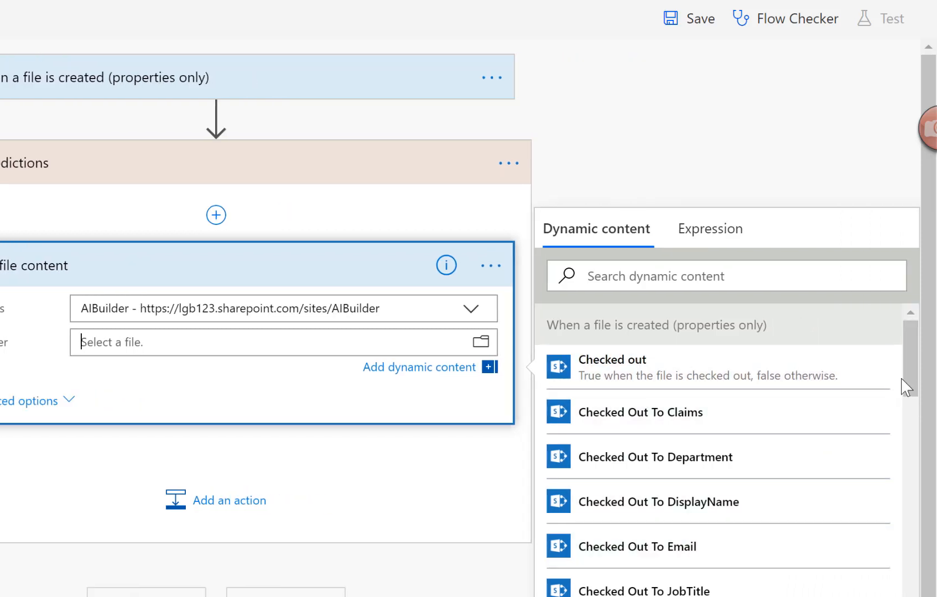
left_click_drag(907, 377, 902, 547)
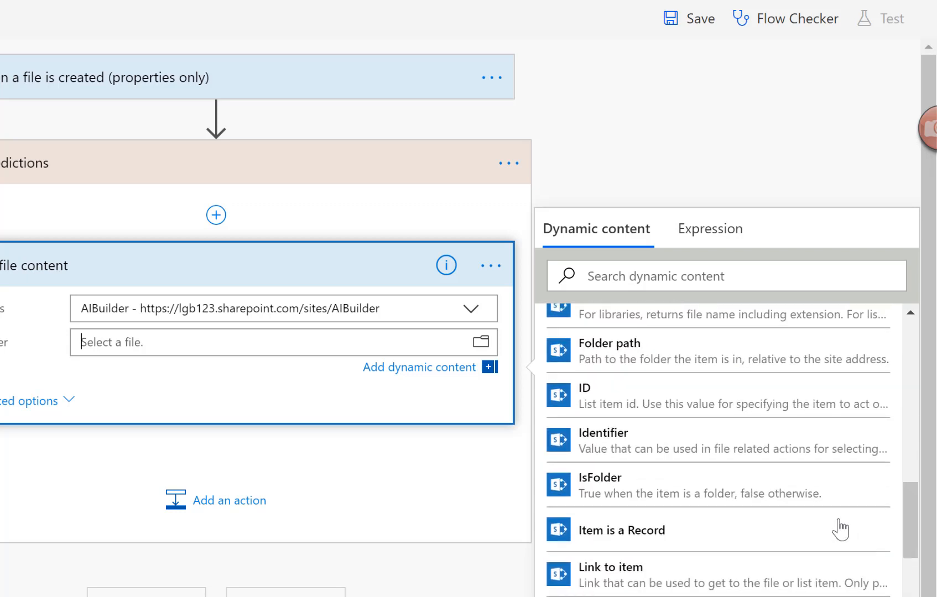
left_click(627, 454)
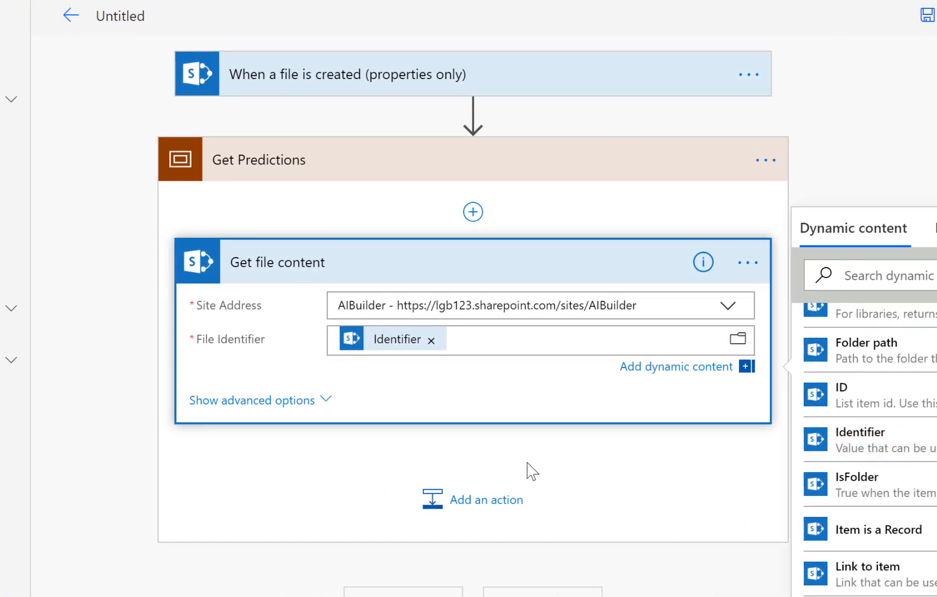
Add the Common Data Service (current environment) Predict action after Get file content and choose the Lego model.
left_click(480, 498)
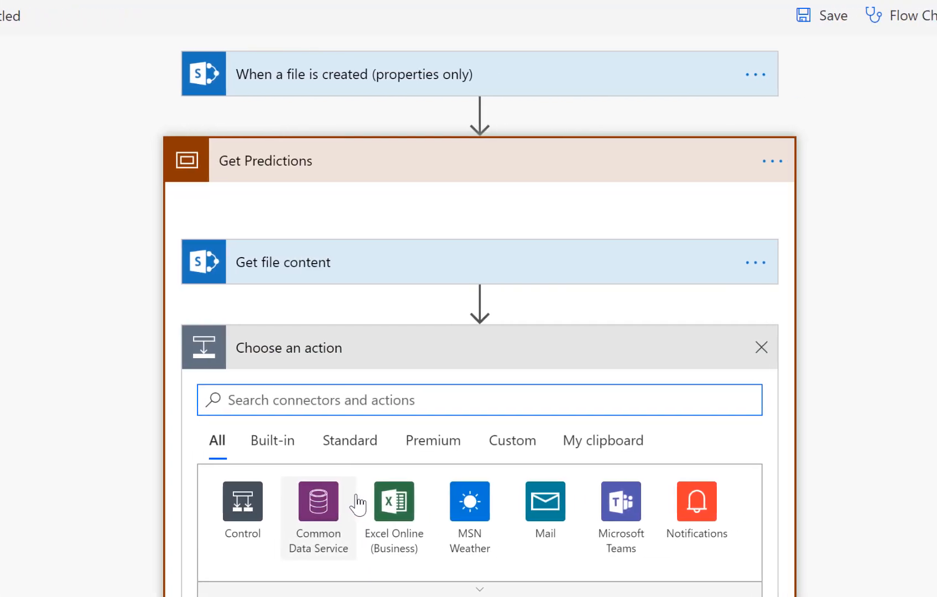
type("pre")
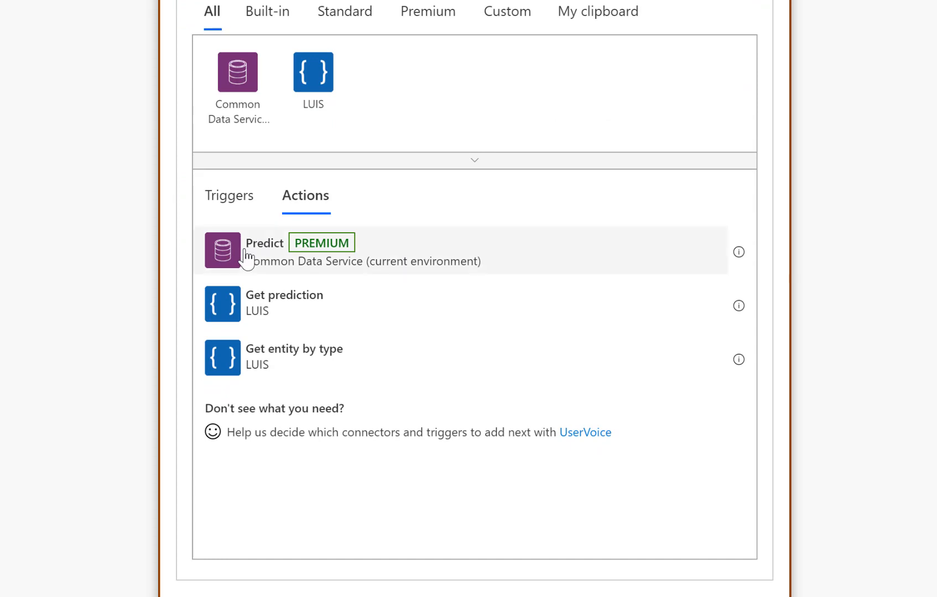
left_click(247, 255)
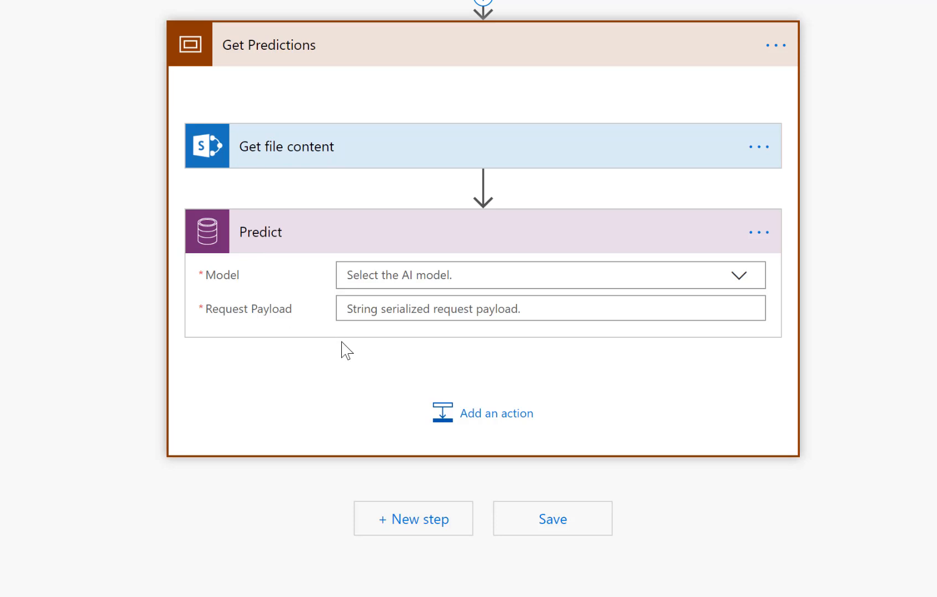
left_click(739, 277)
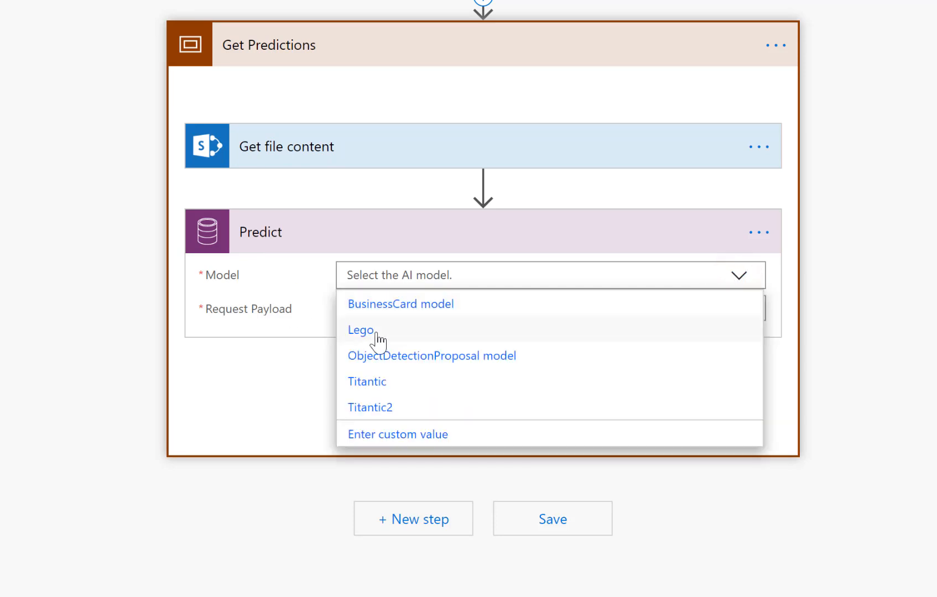
left_click(377, 332)
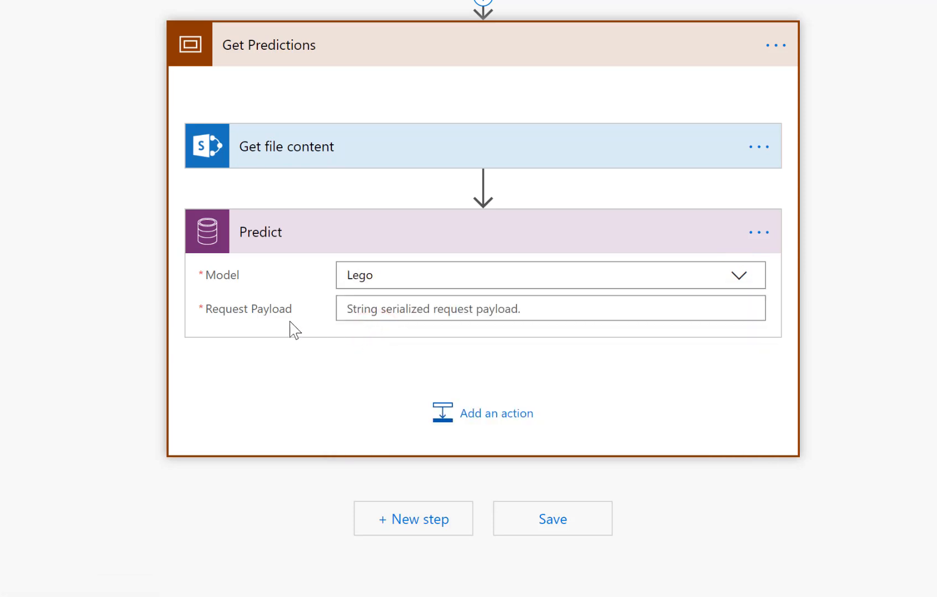
Fill the Predict action's Request Payload with the docs page's JSON template containing base64Encoded "EXPRESSION" and mimeType "image/jpeg".
left_click(409, 304)
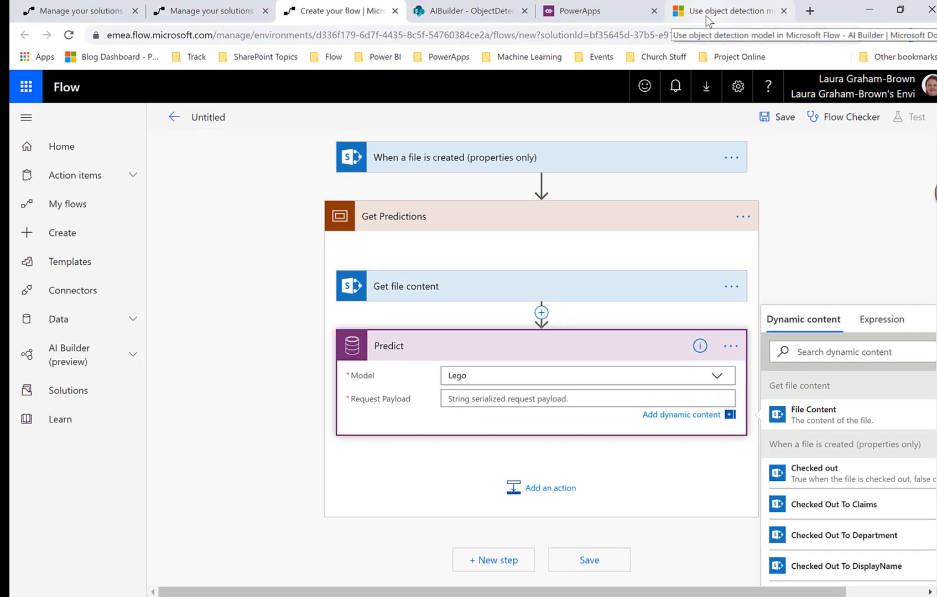
left_click(706, 18)
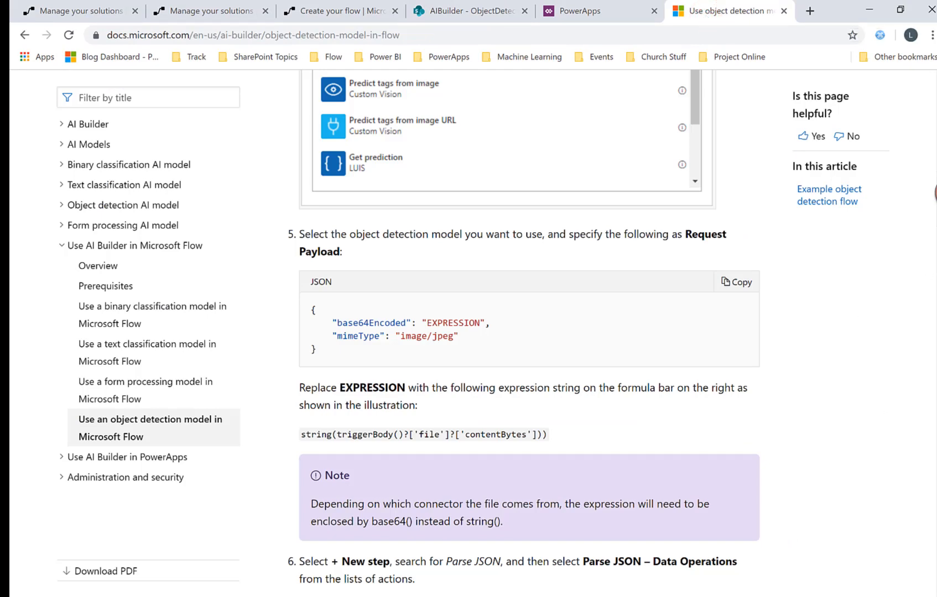
scroll(927, 122, "up", 10)
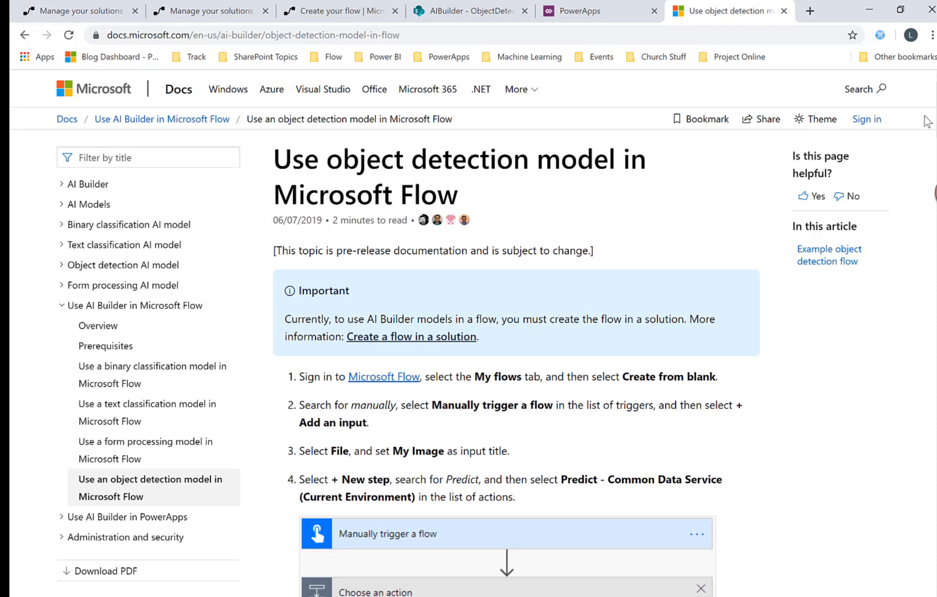
scroll(922, 148, "down", 10)
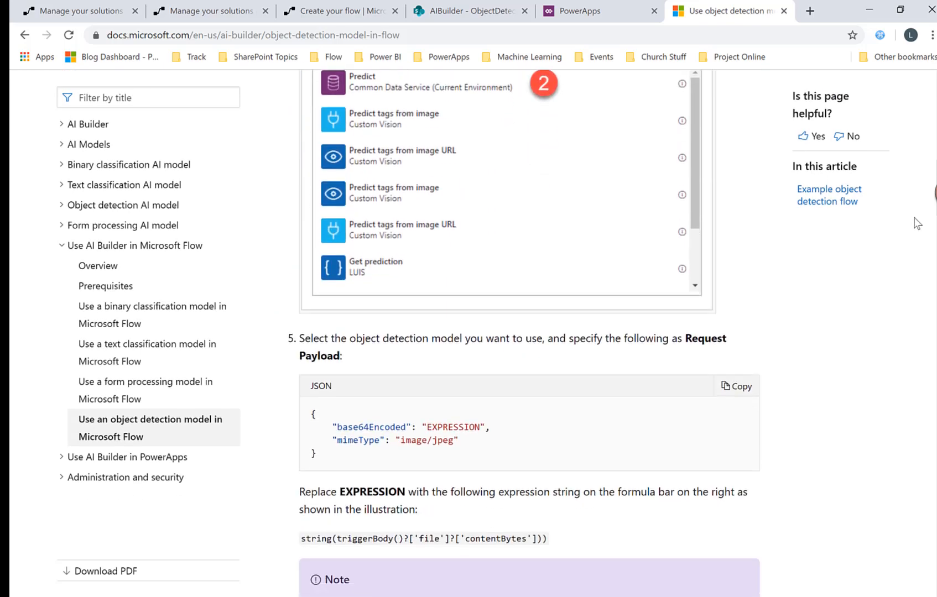
scroll(915, 240, "down", 1)
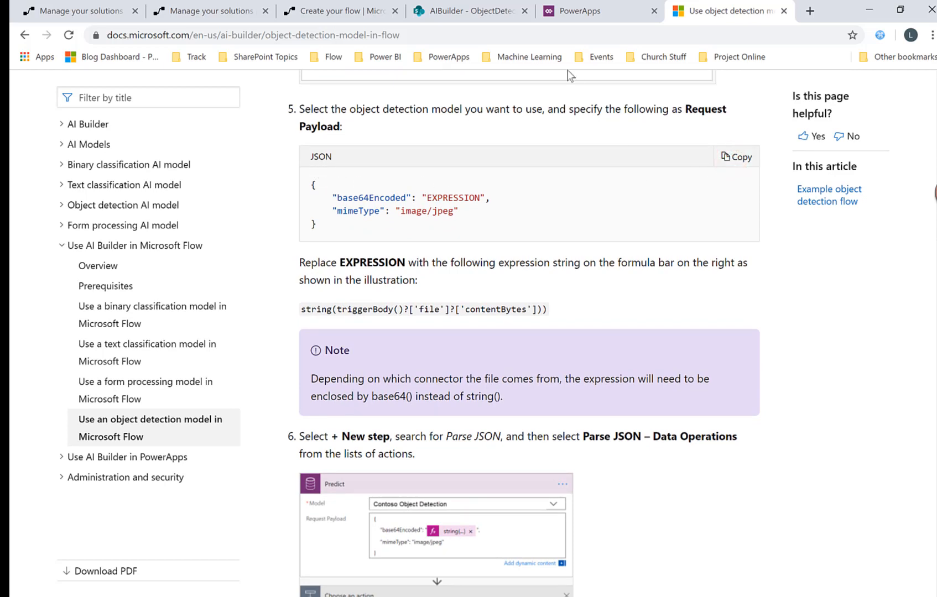
left_click(332, 11)
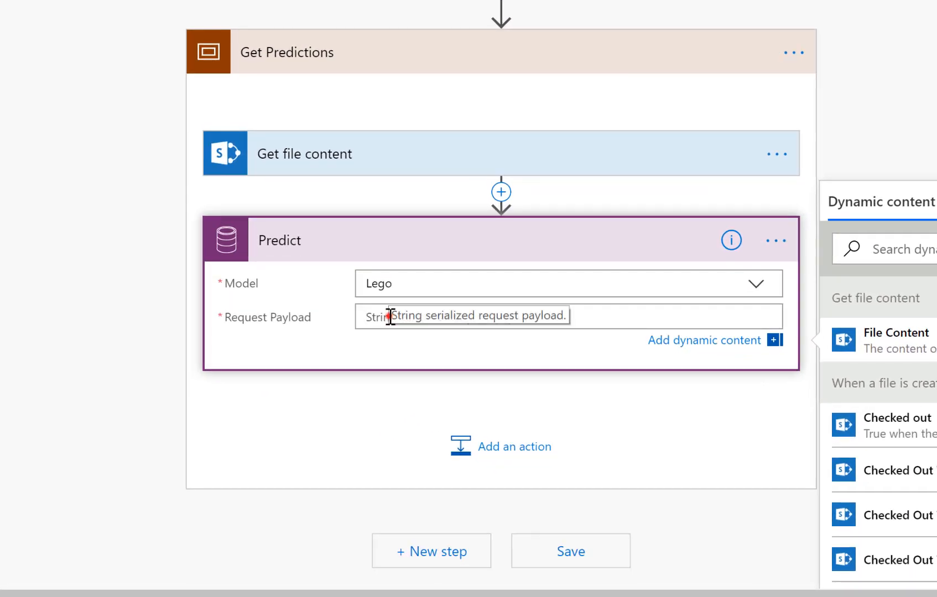
left_click(391, 322)
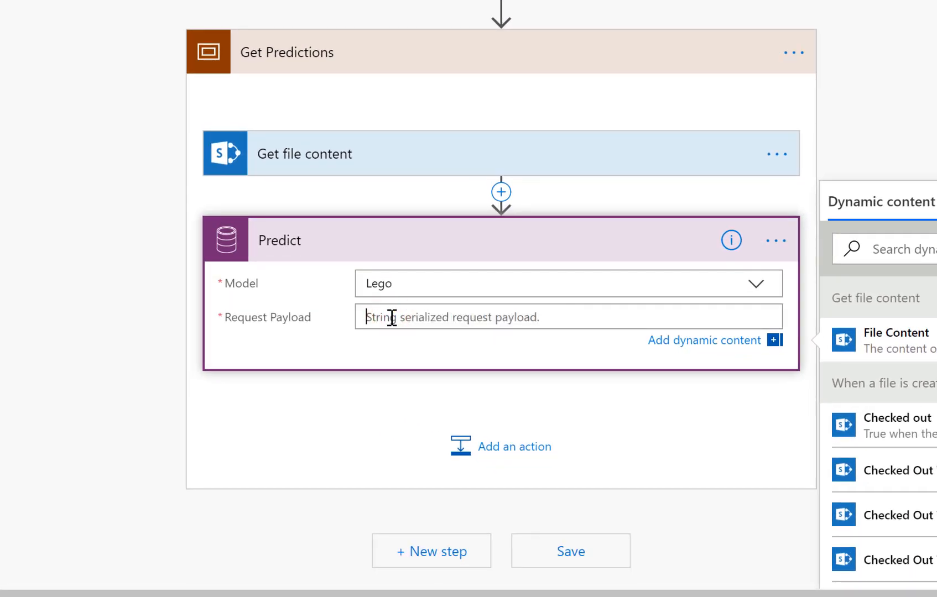
type("{     \"base64Encoded\": \"EXPRESSION\",     \"mimeType\": \"image/jpeg\" }")
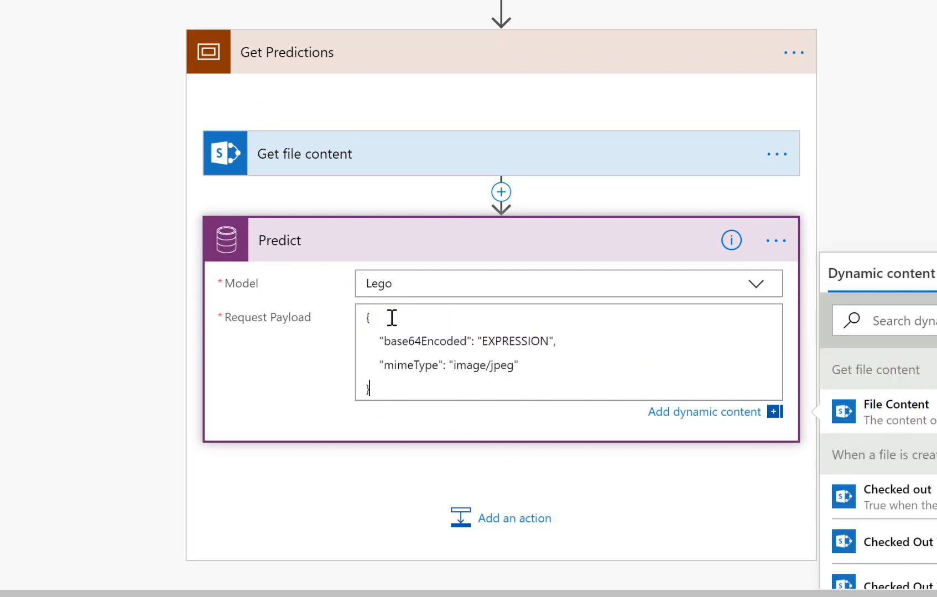
Replace the EXPRESSION placeholder in the payload with a base64() expression wrapping the File Content value from Get file content.
left_click(551, 341)
key("BackSpace")
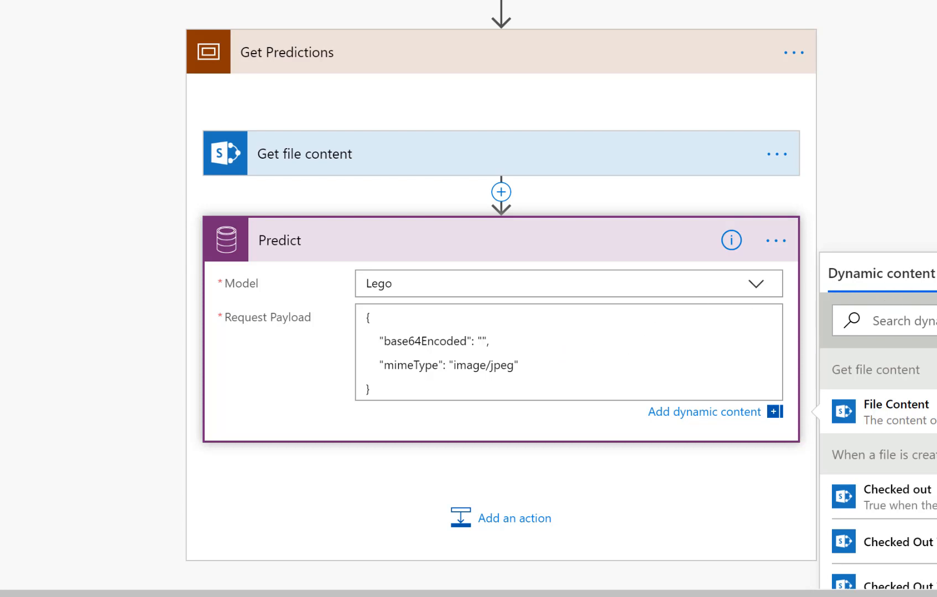
left_click(854, 266)
left_click_drag(777, 595, 725, 596)
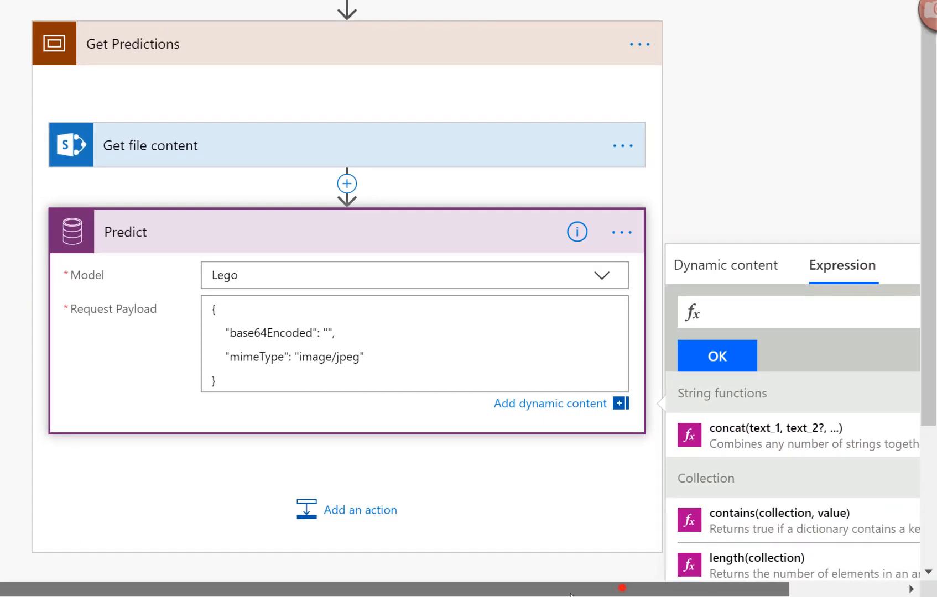
left_click_drag(570, 595, 620, 588)
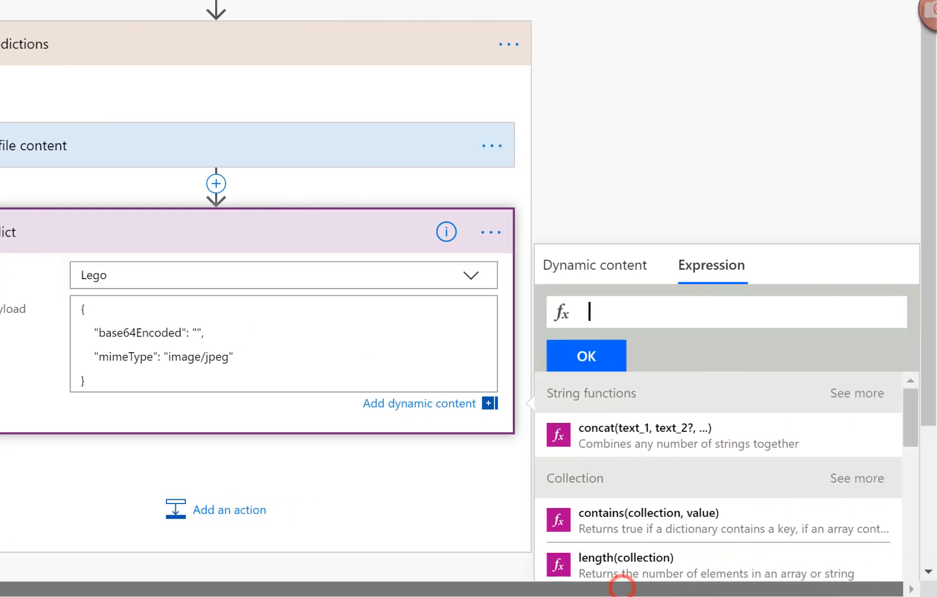
left_click(603, 307)
type("base")
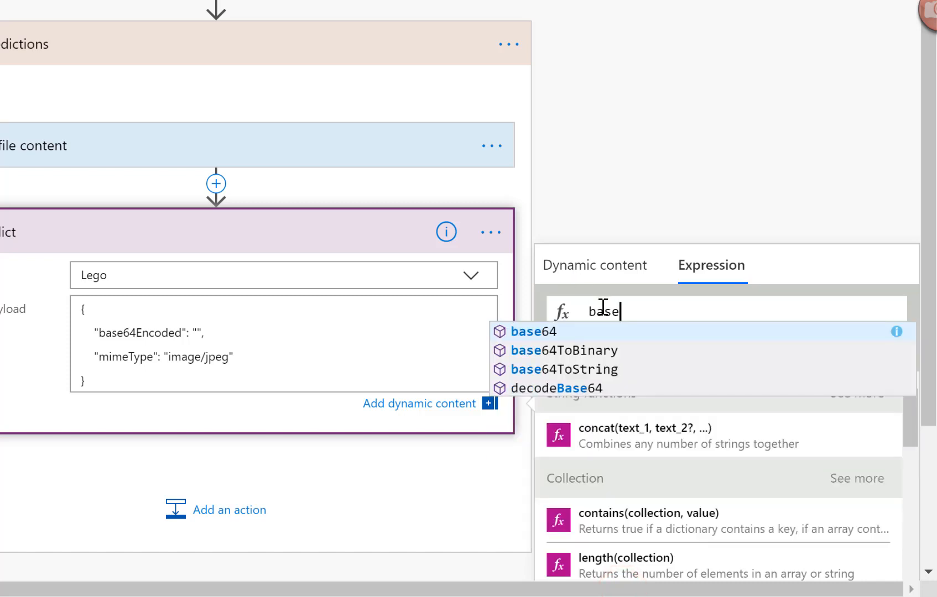
key("Tab")
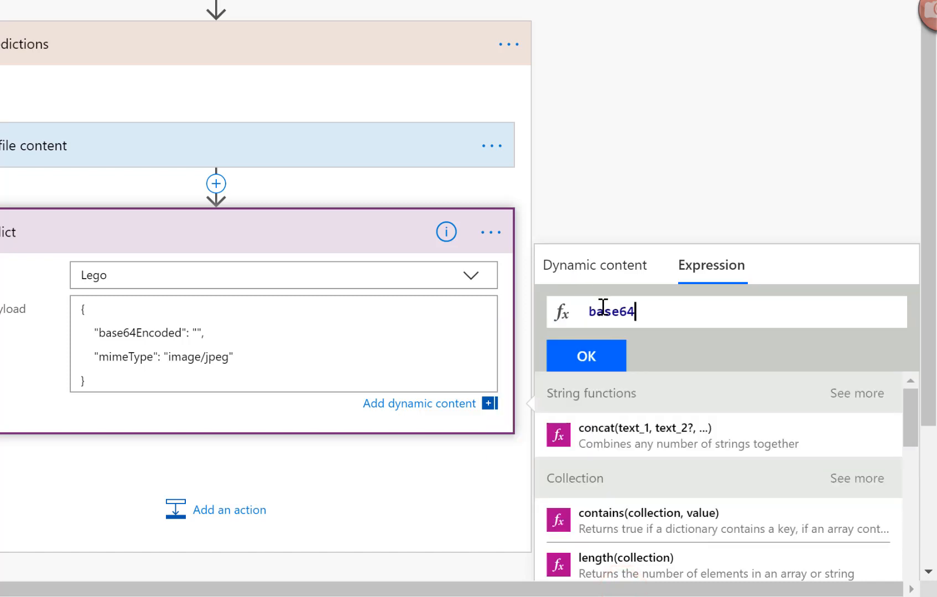
type("(")
left_click(584, 273)
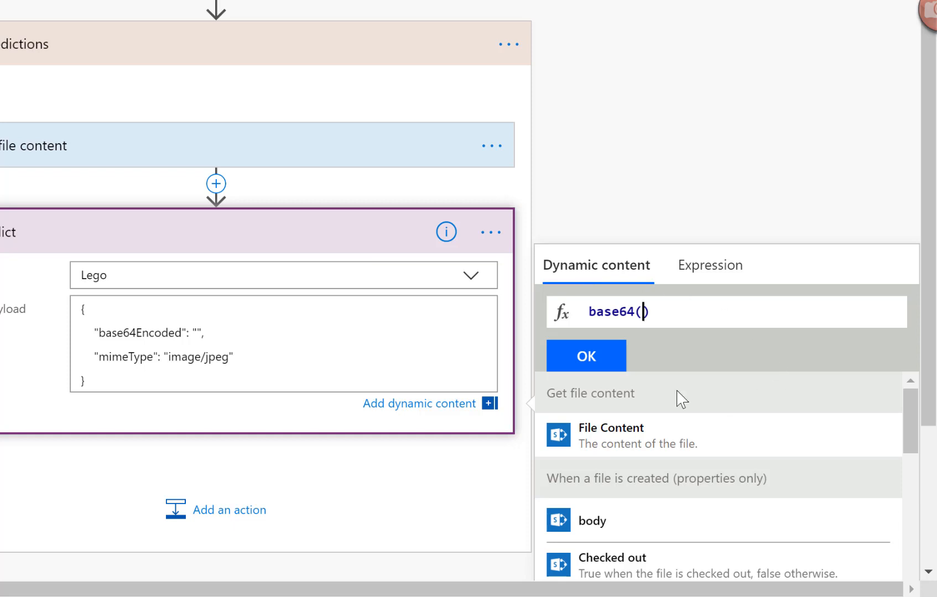
left_click(606, 450)
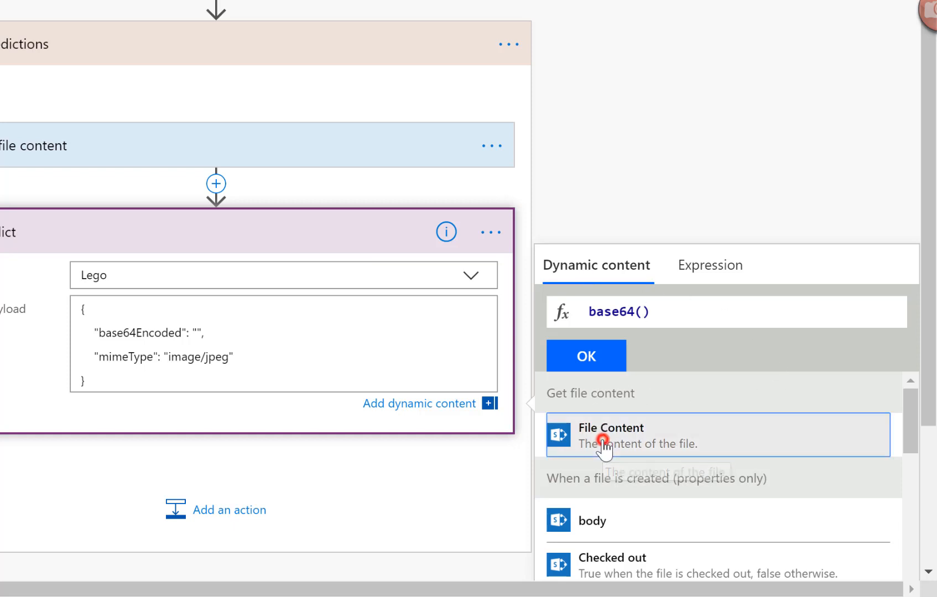
left_click(591, 356)
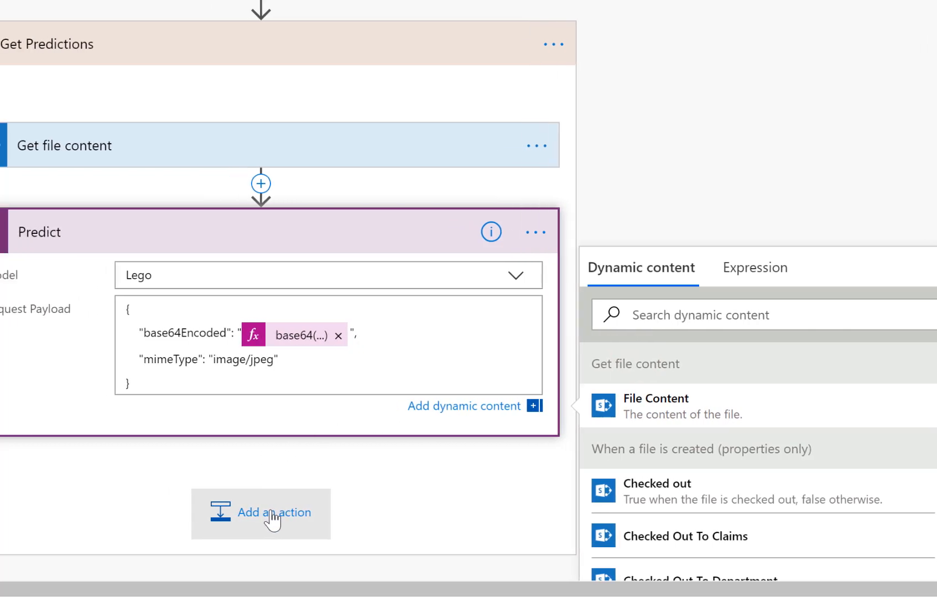
Add a Data Operations Compose action after Predict and set its Inputs to Predict's Response Payload.
left_click(299, 535)
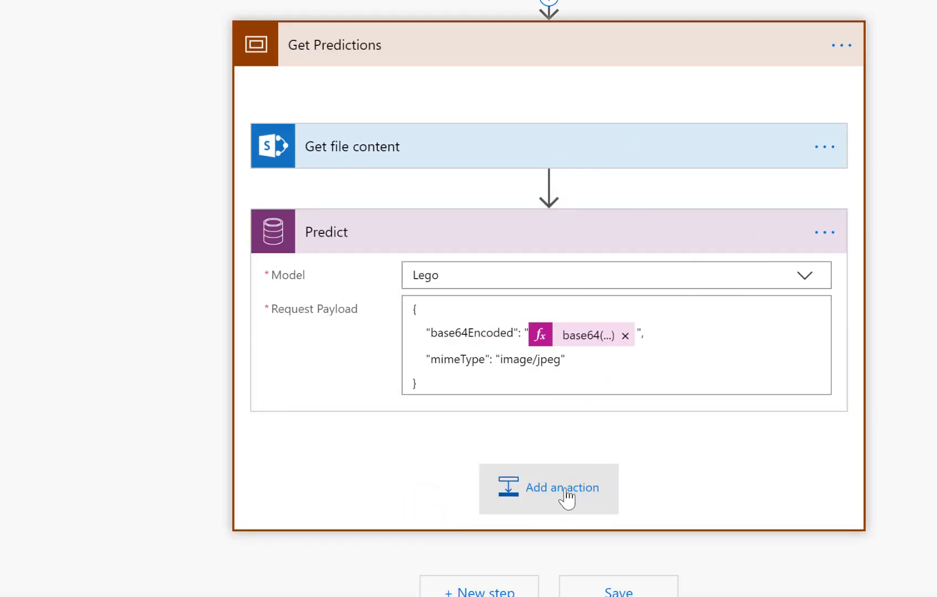
left_click(564, 489)
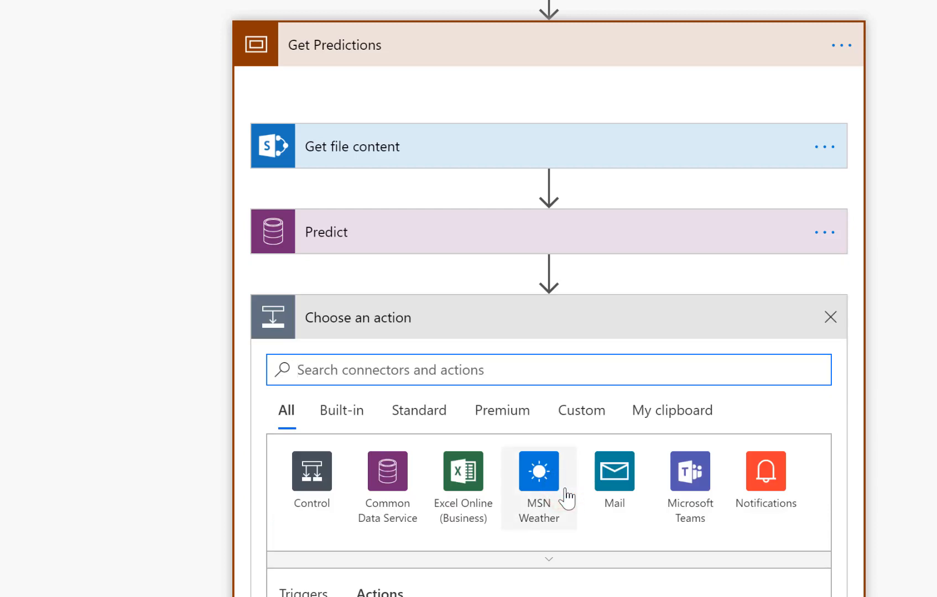
type("comp")
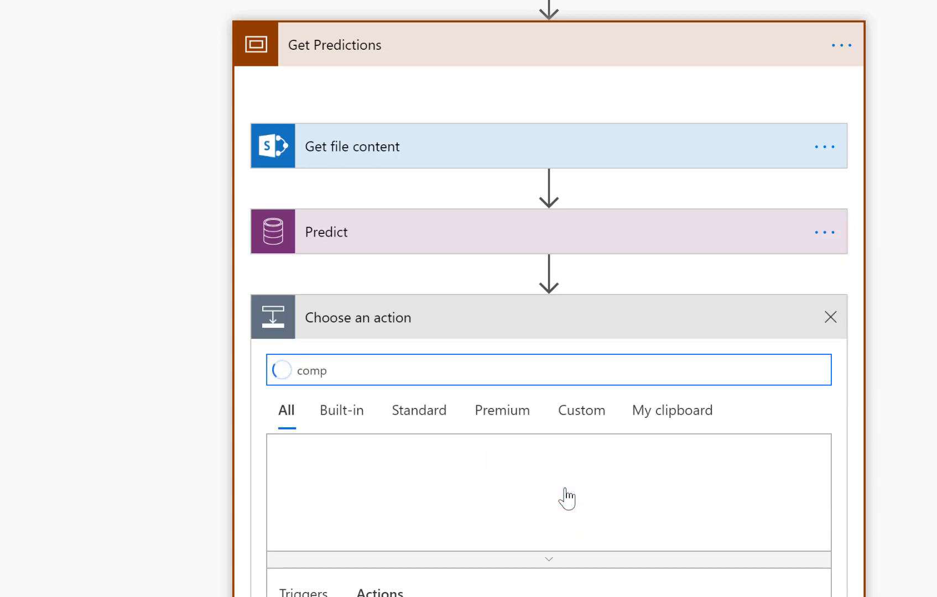
type("o")
scroll(508, 310, "down", 5)
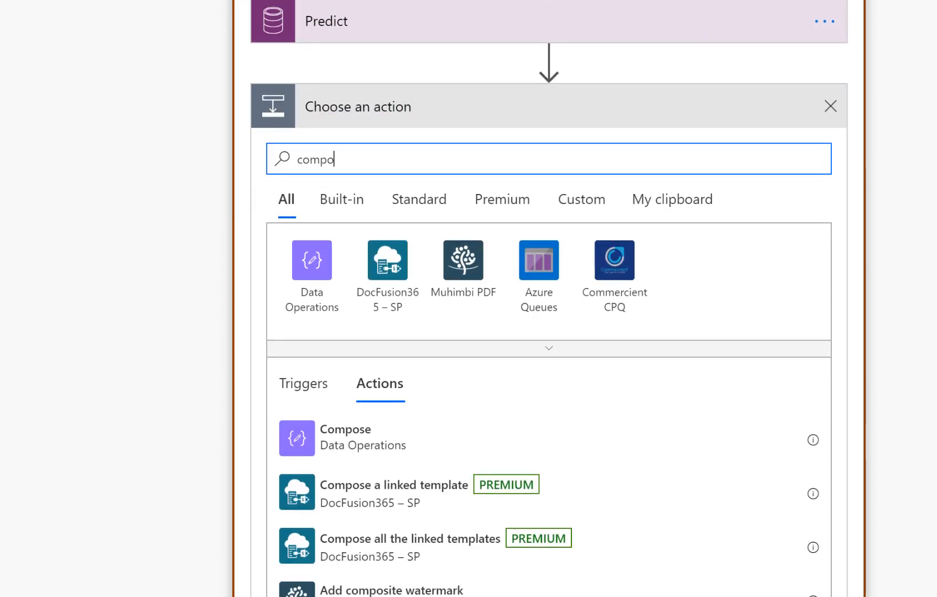
left_click(348, 399)
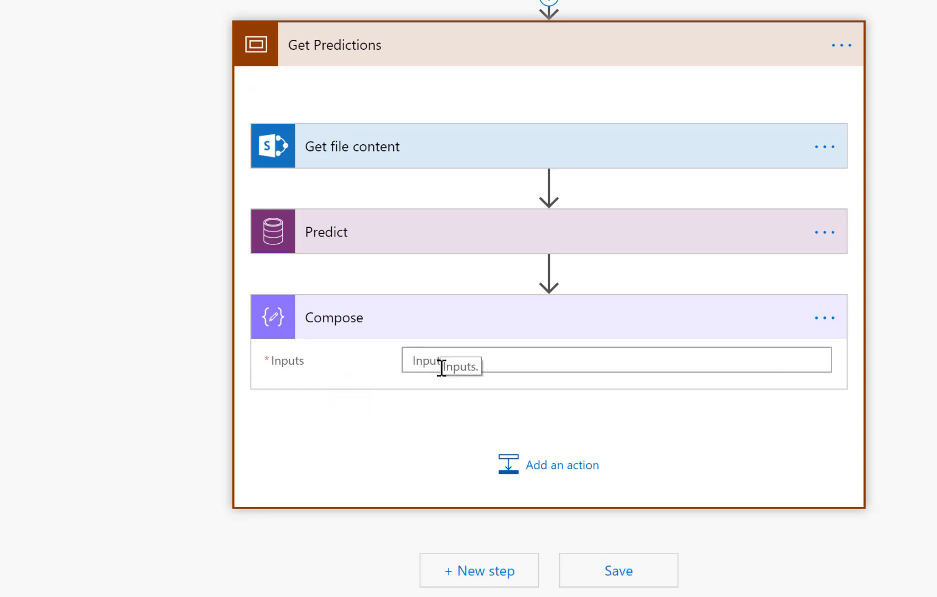
left_click(442, 367)
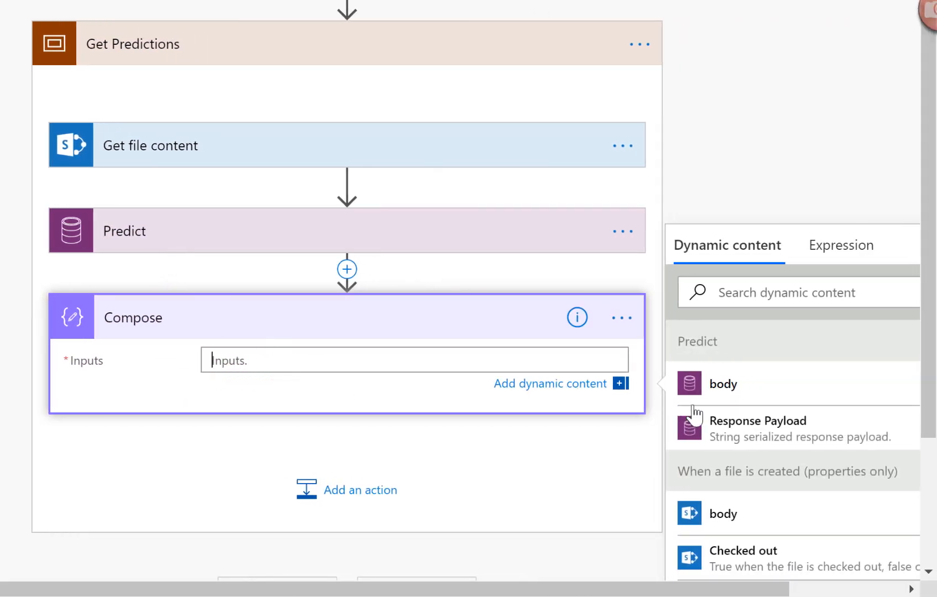
left_click(729, 435)
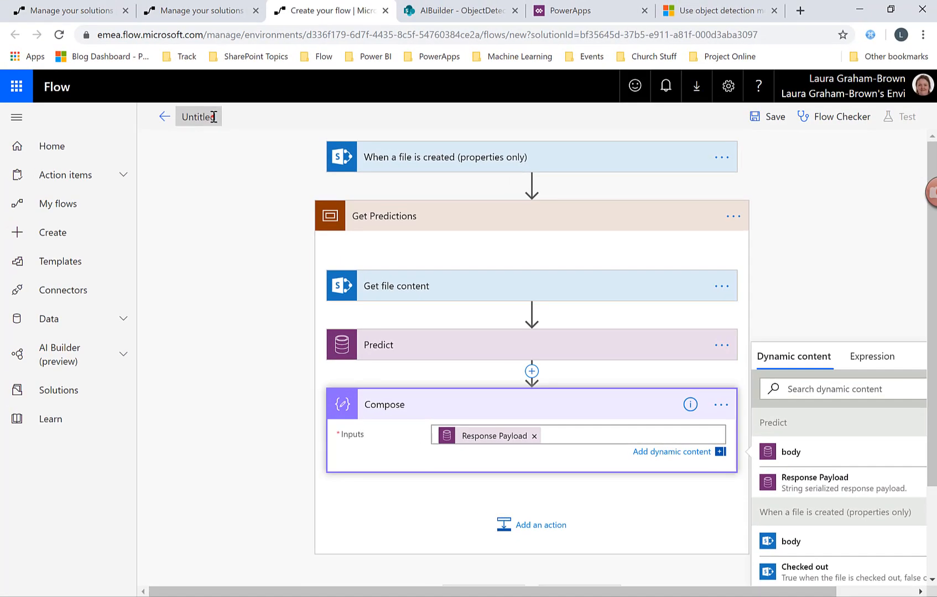
Name the flow "New File Predictions", save it and return to its details page.
left_click(49, 9)
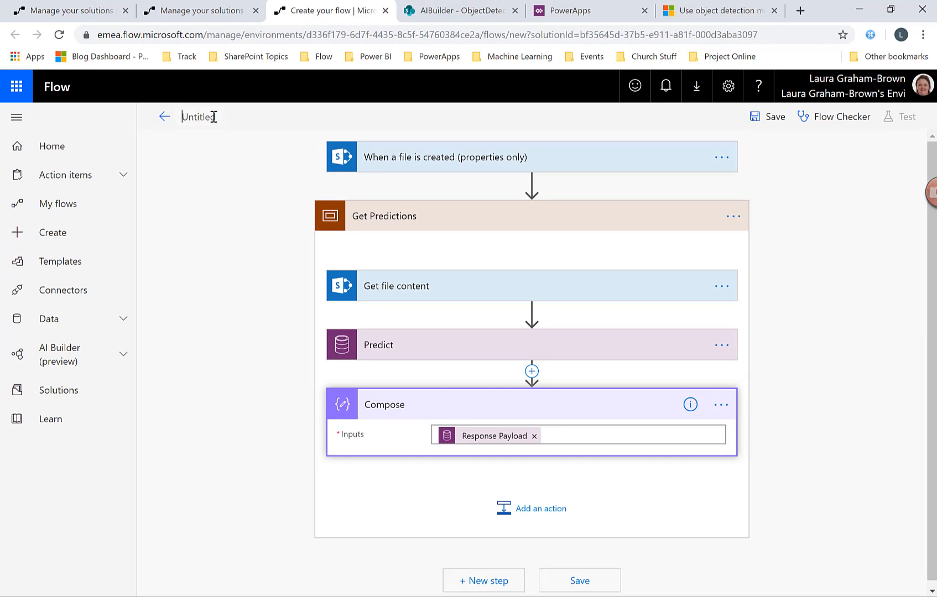
type("New File Predictions")
left_click(776, 117)
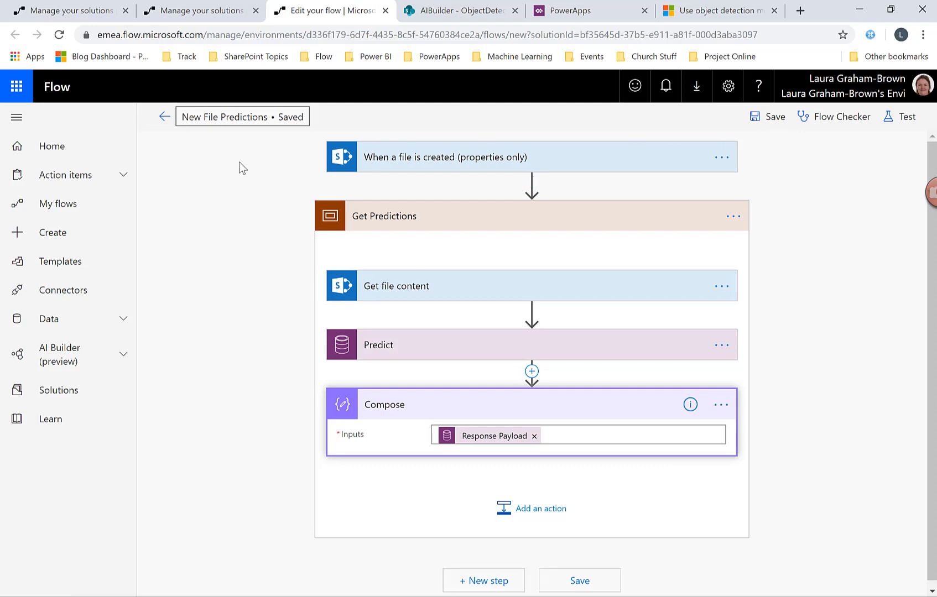
left_click(165, 118)
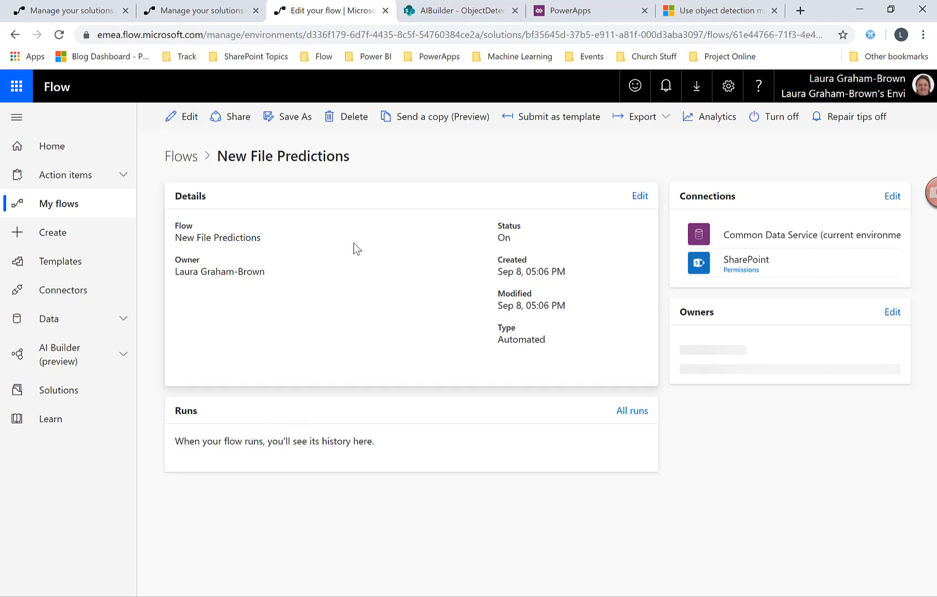
Switch to the SharePoint AIBuilder site and upload the test picture 20190809_203839 to the LegoFiles library.
left_click(433, 16)
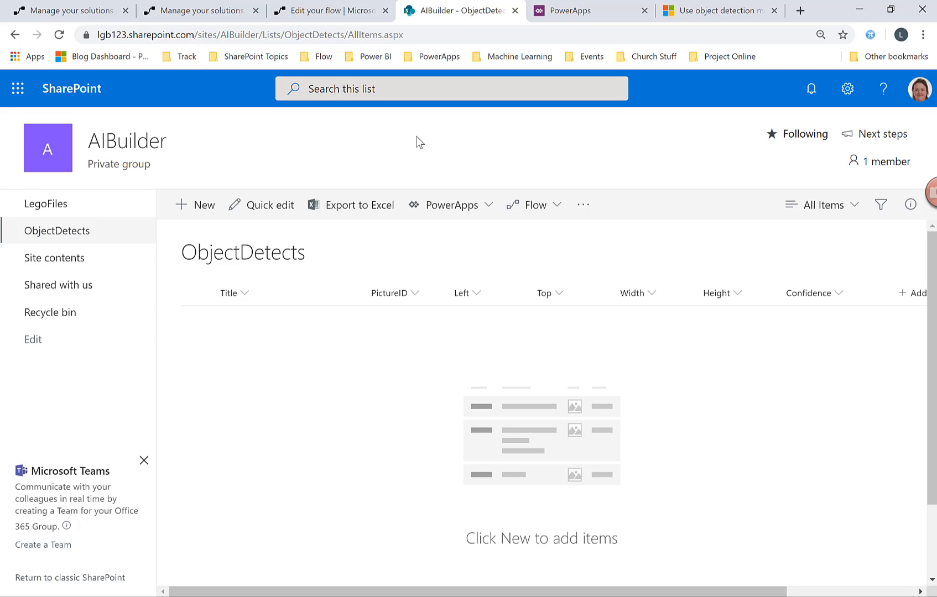
left_click(62, 205)
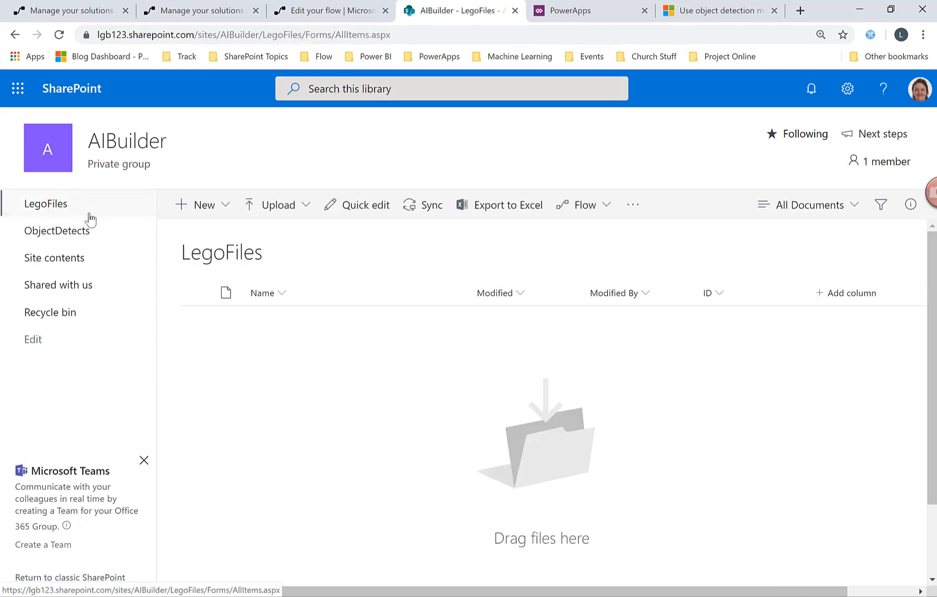
left_click(279, 207)
left_click(255, 233)
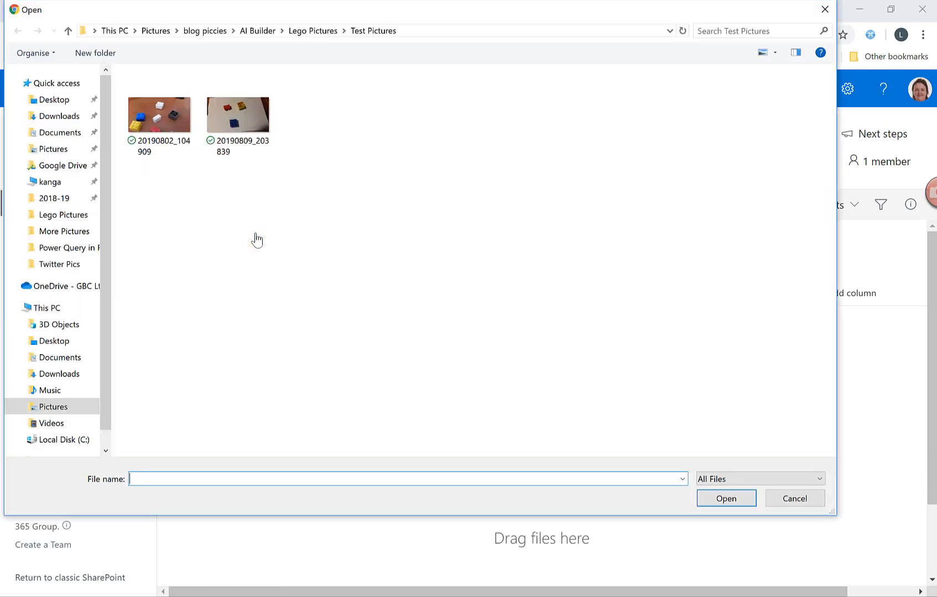
left_click(239, 127)
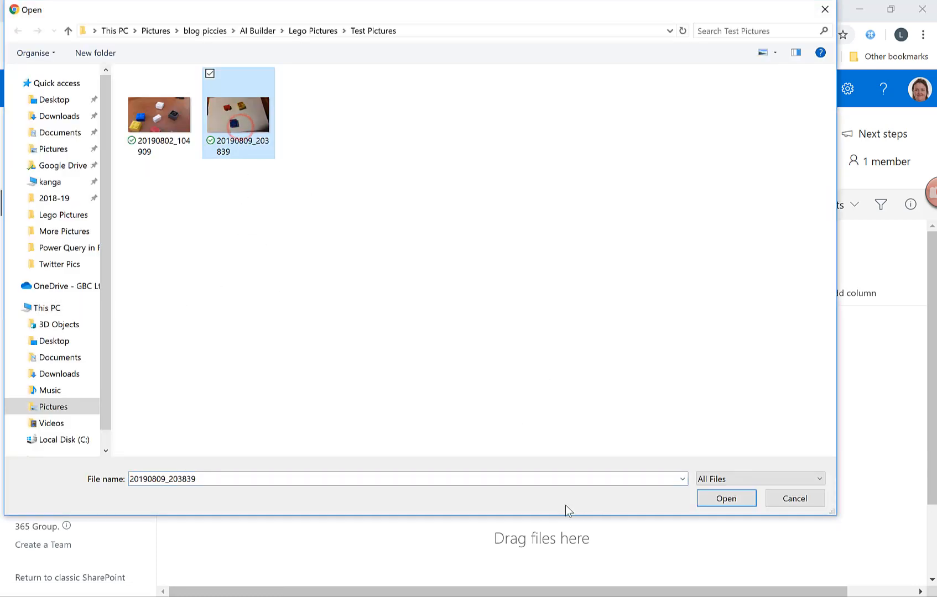
left_click(722, 501)
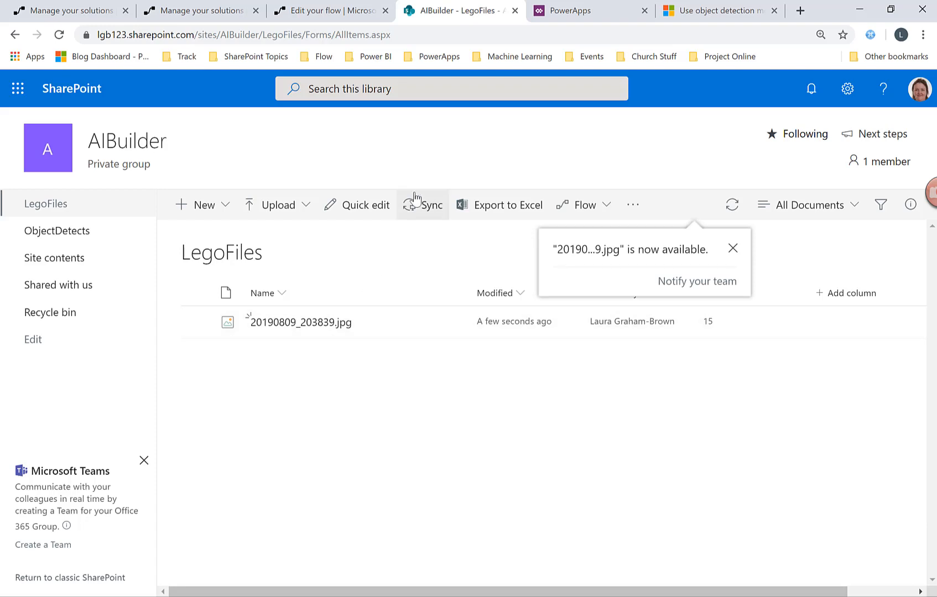
Switch back to Flow, refresh the New File Predictions run history, open the latest run and expand its Get Predictions scope.
left_click(303, 13)
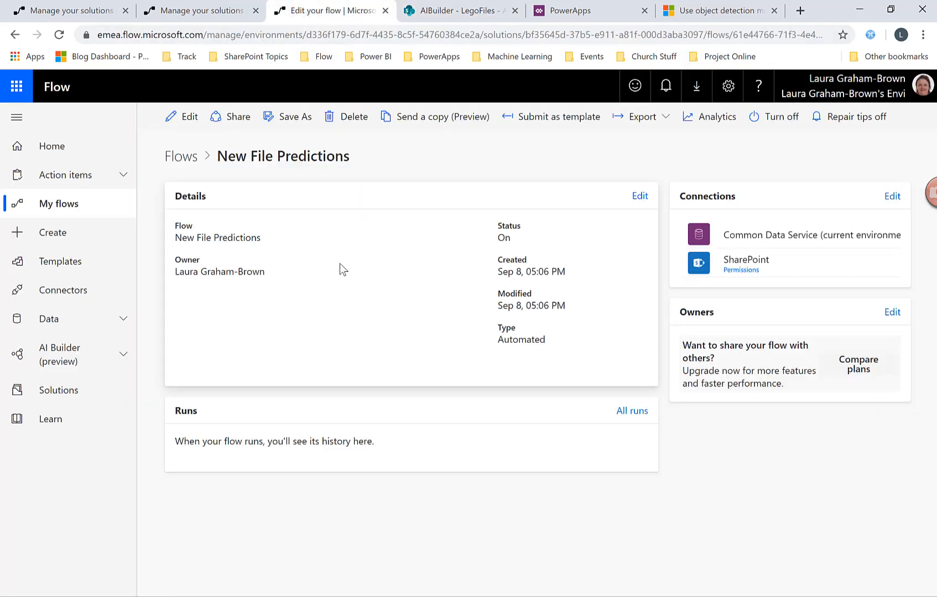
left_click(60, 35)
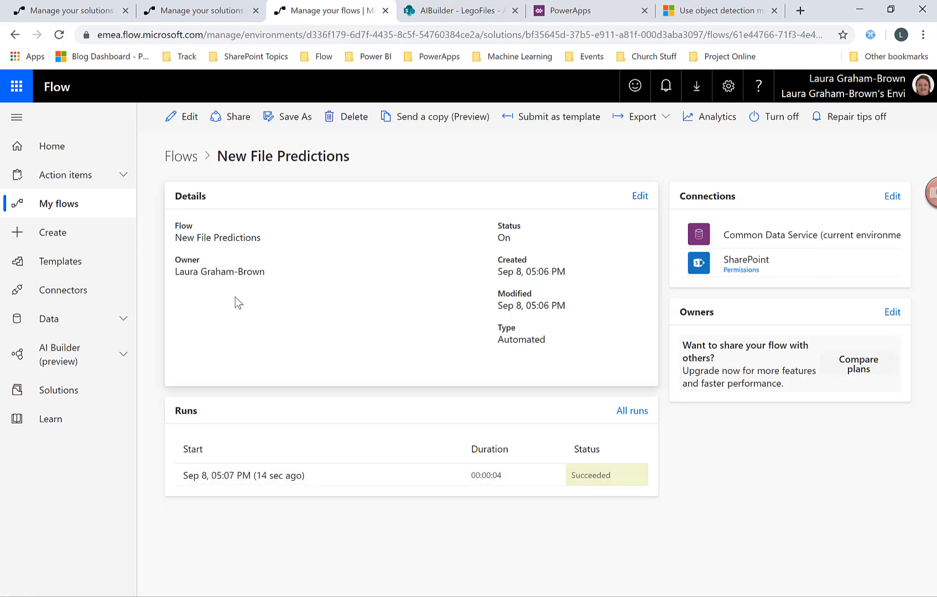
left_click(237, 476)
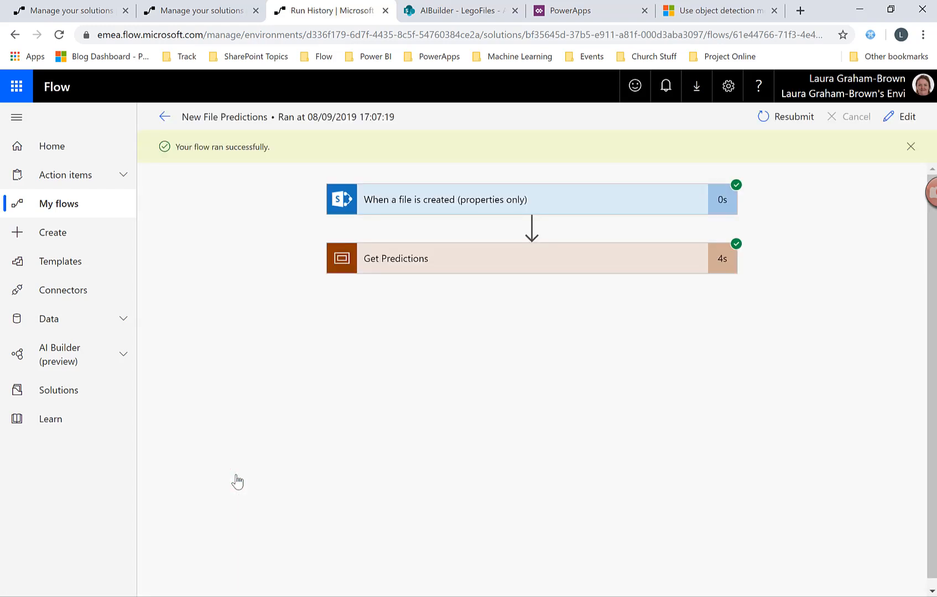
left_click(473, 265)
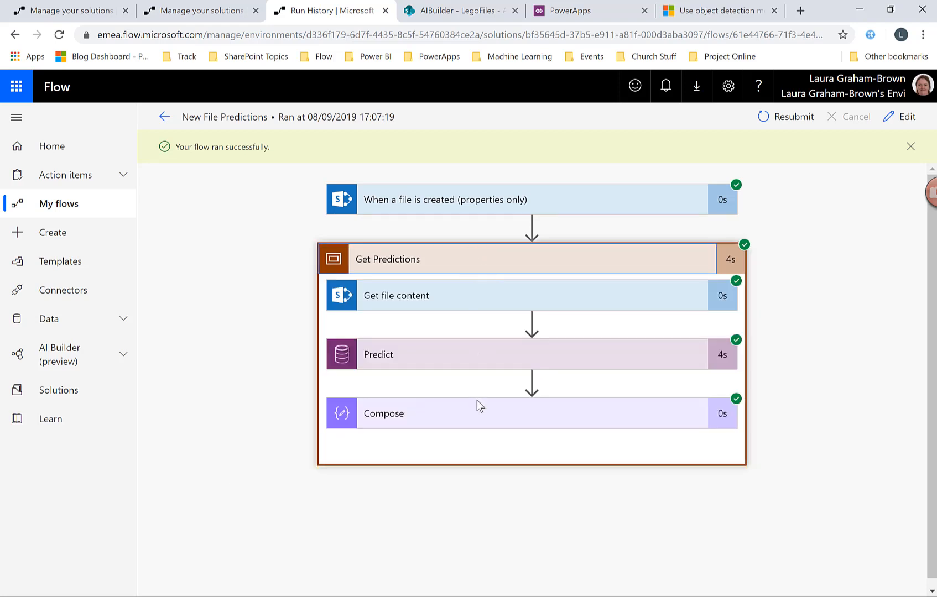
Expand the Compose action in the flow run and copy its entire Outputs JSON.
left_click(474, 426)
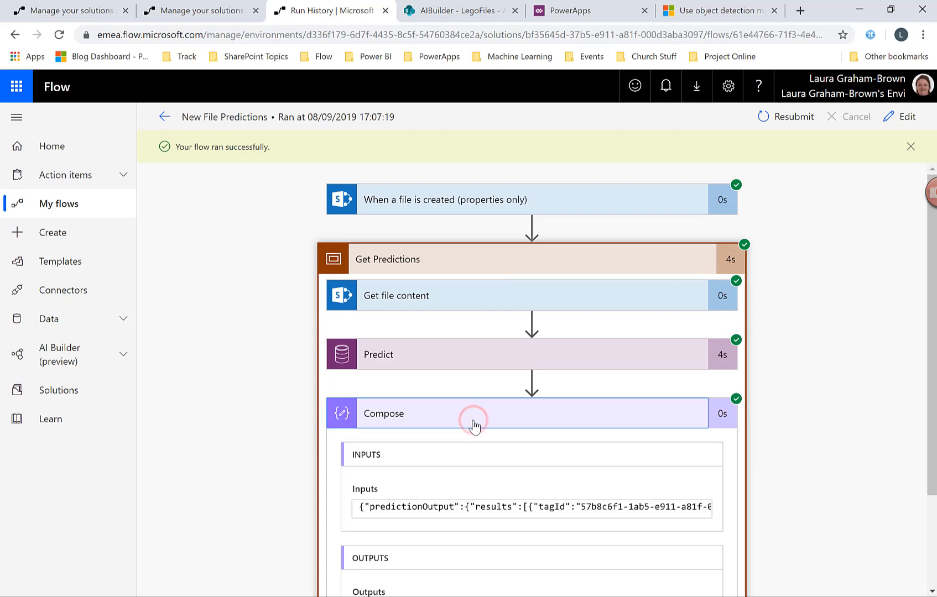
left_click_drag(932, 482, 934, 574)
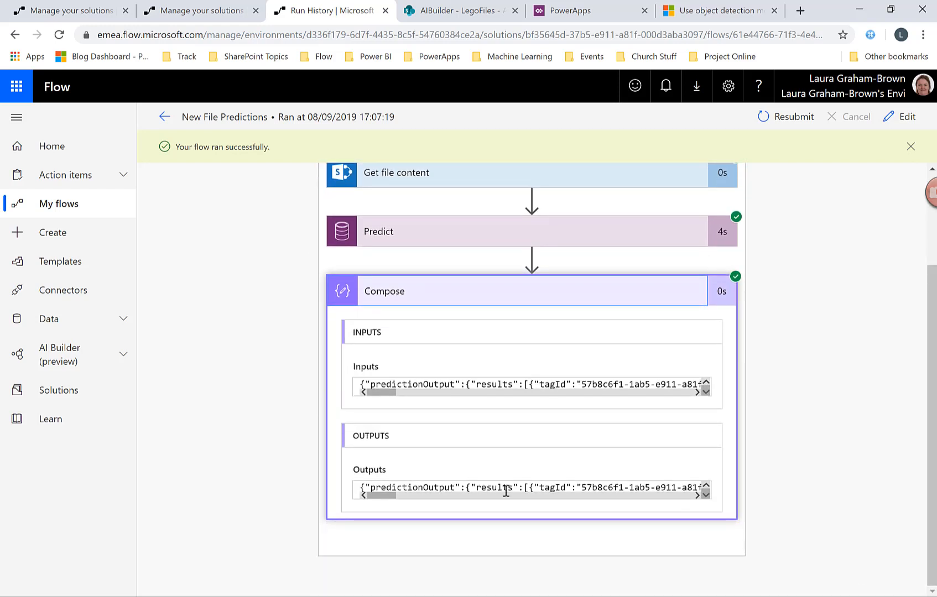
left_click(445, 487)
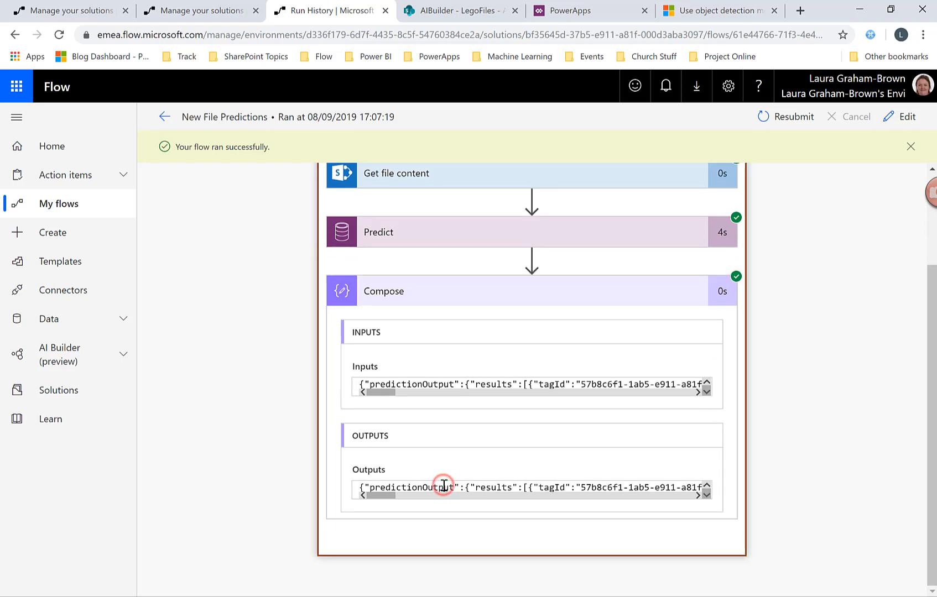
key("ctrl+a")
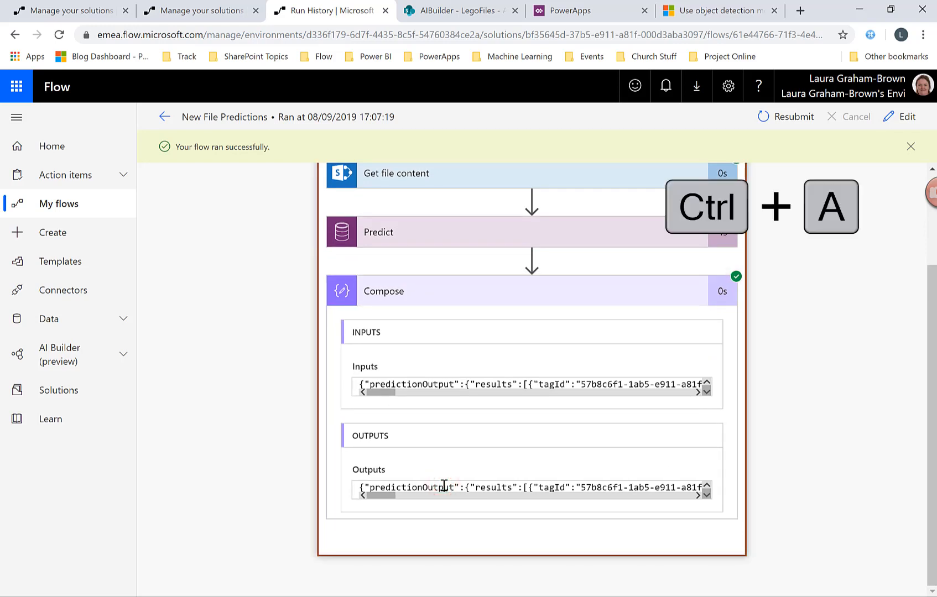
key("ctrl+a")
key("ctrl+c")
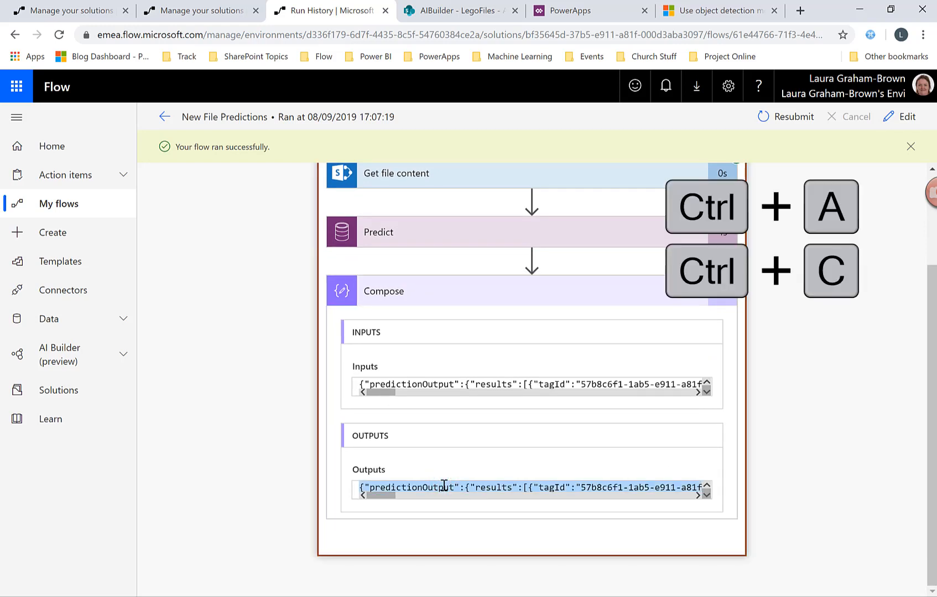
Open the flow for editing and add a Data Operations Parse JSON action after Compose inside the Get Predictions scope.
left_click(904, 117)
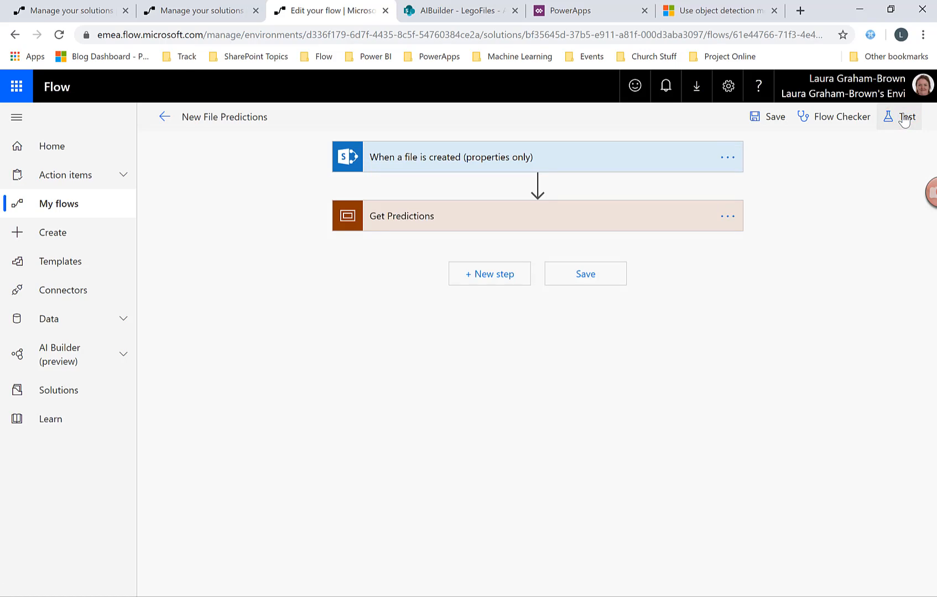
left_click(546, 226)
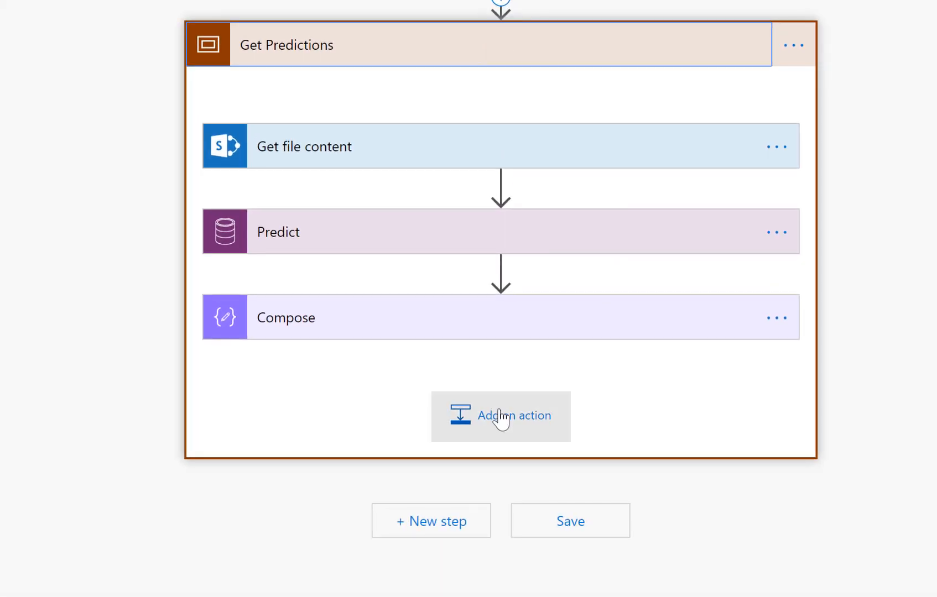
left_click(501, 417)
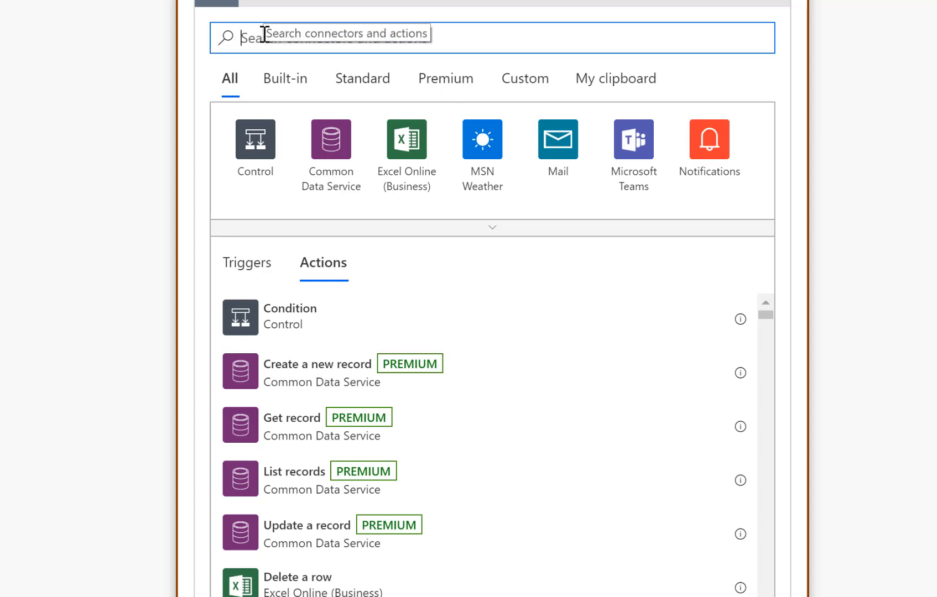
type("pa")
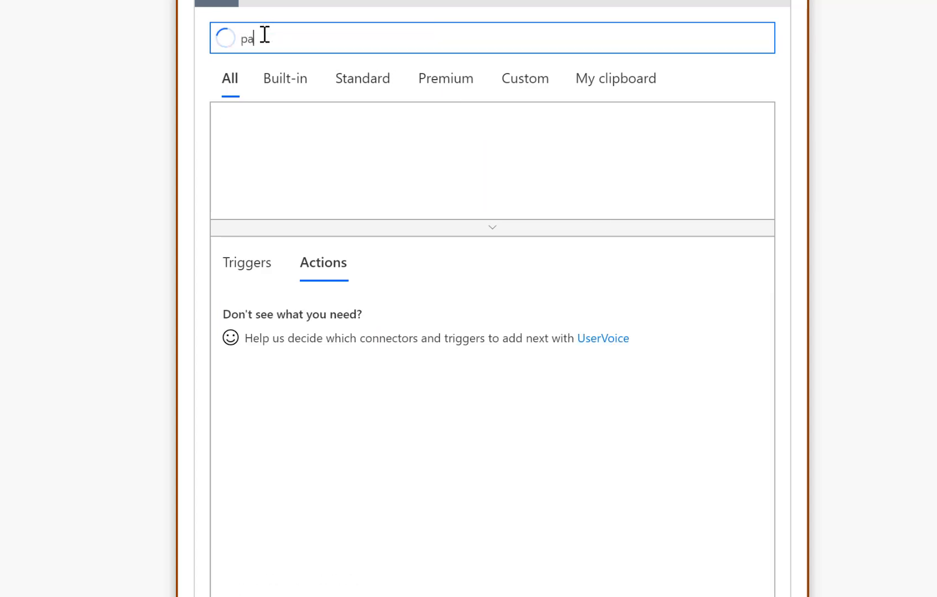
type("rse json")
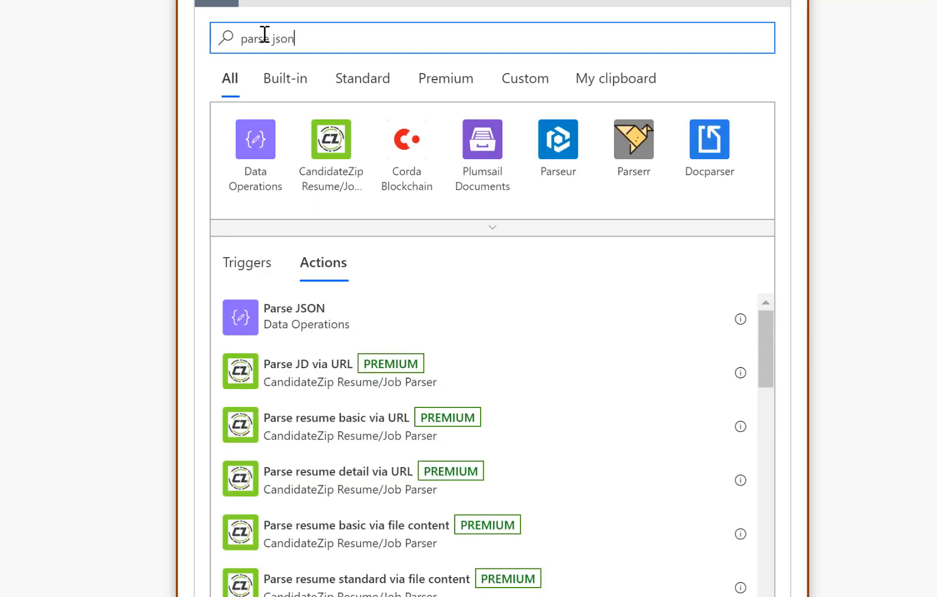
left_click(311, 327)
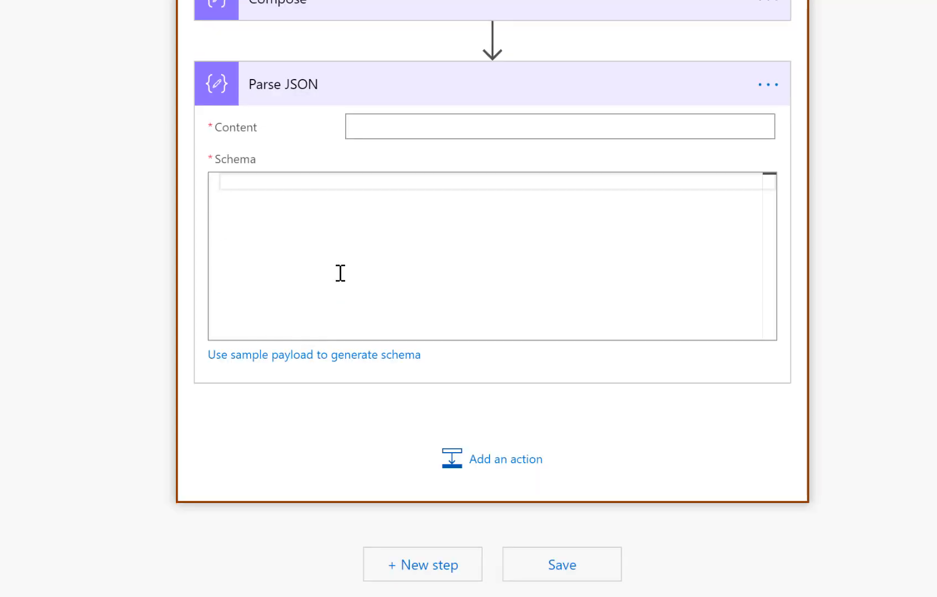
Generate the Parse JSON schema from a sample payload, using the copied Compose output as the sample, and look through the schema.
left_click(276, 365)
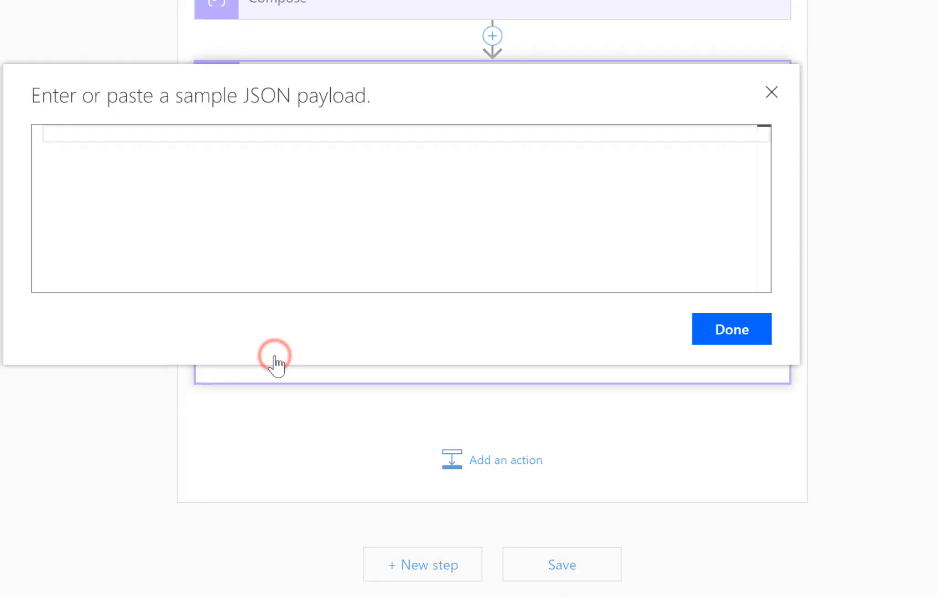
left_click(231, 189)
key("ctrl+v")
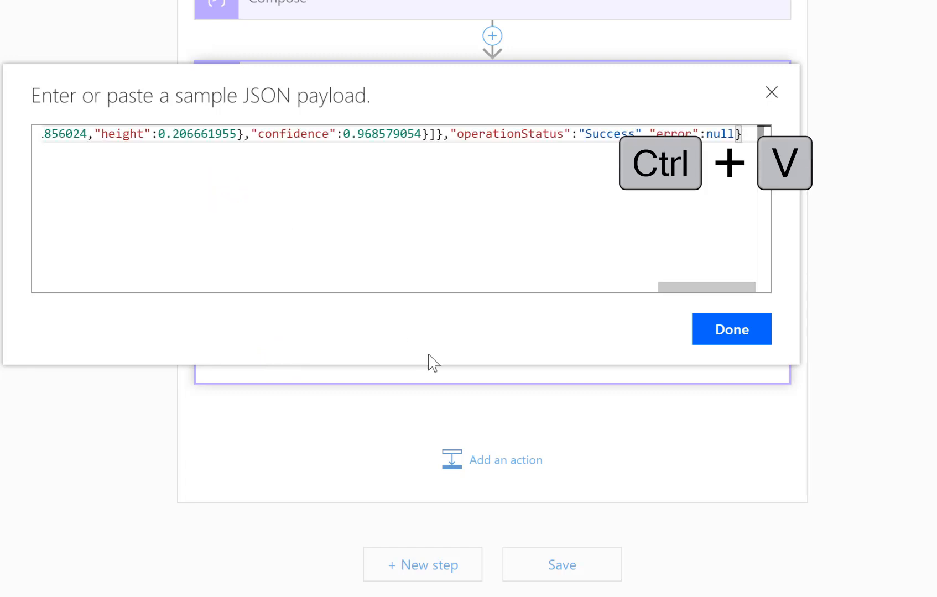
left_click(719, 335)
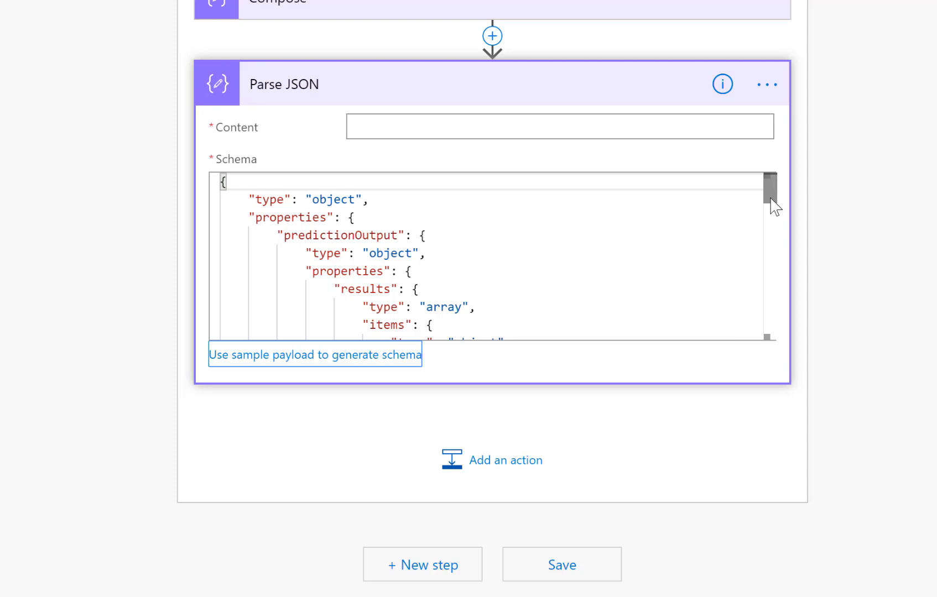
left_click_drag(772, 200, 773, 232)
left_click_drag(770, 226, 613, 204)
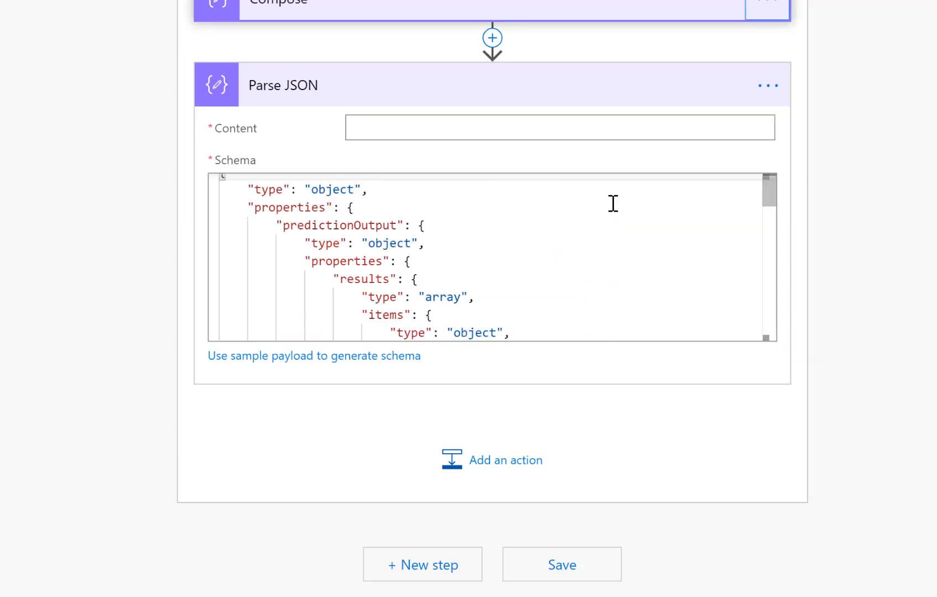
Set the Content of Parse JSON to Predict's Response Payload from the dynamic content.
left_click(392, 128)
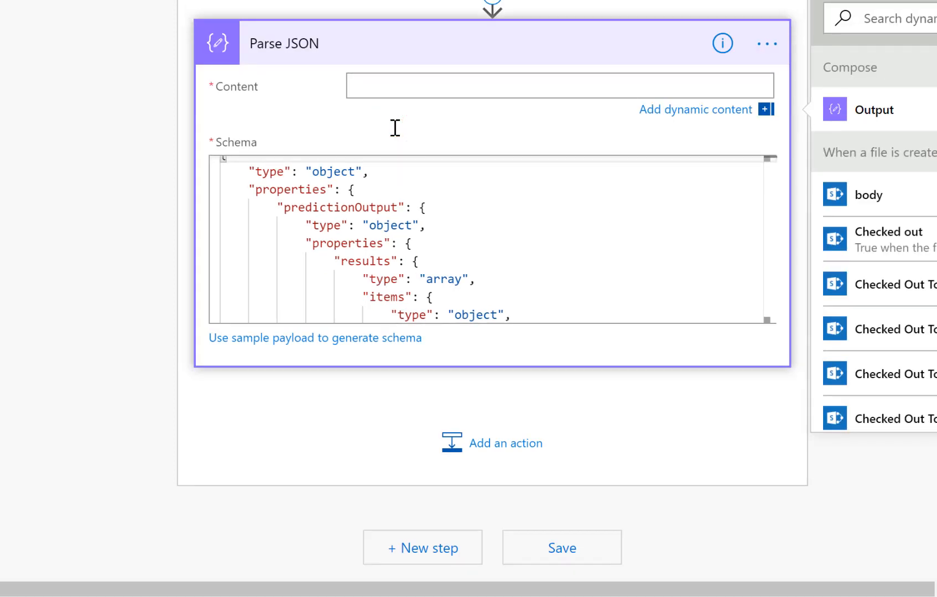
left_click_drag(834, 589, 884, 590)
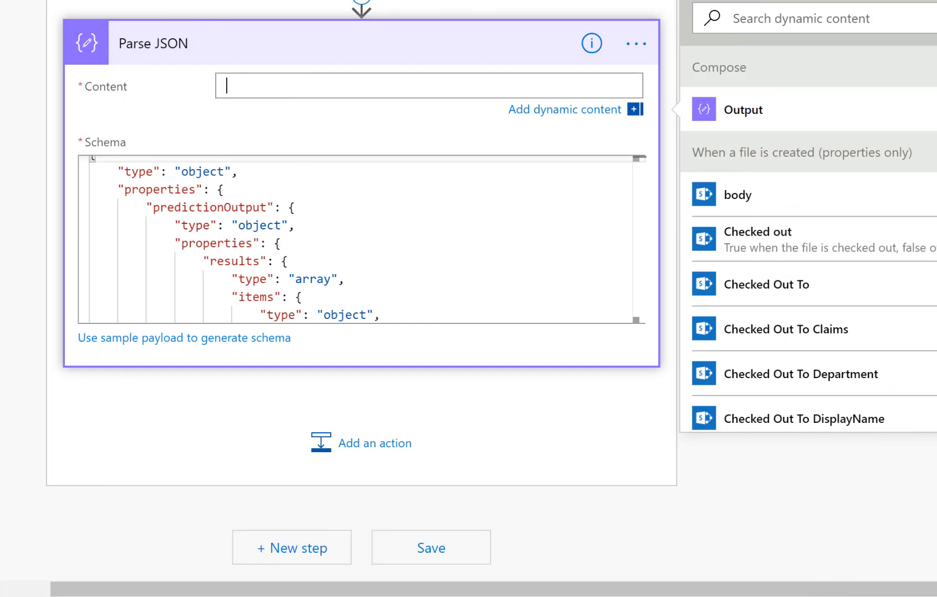
scroll(807, 238, "down", 15)
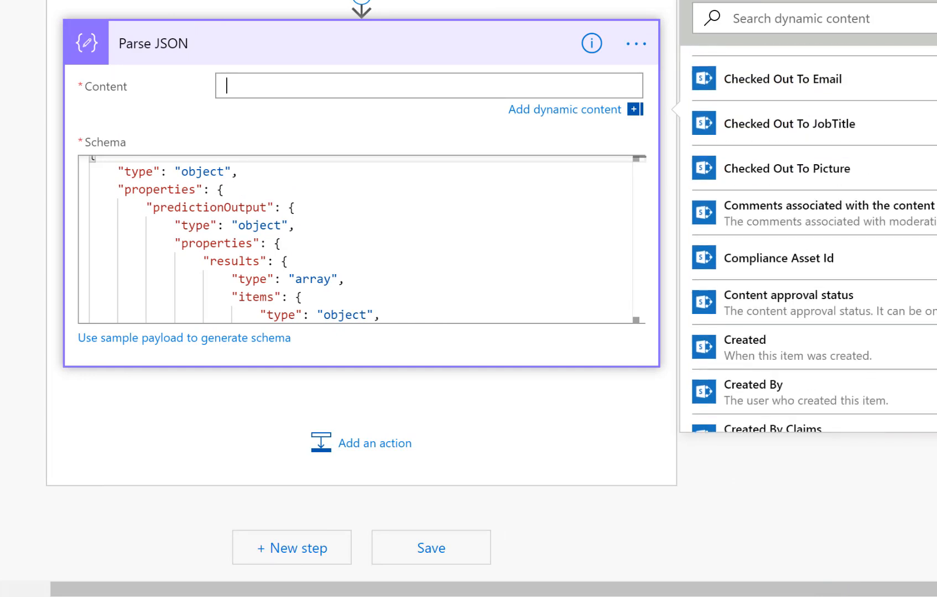
scroll(808, 238, "down", 6)
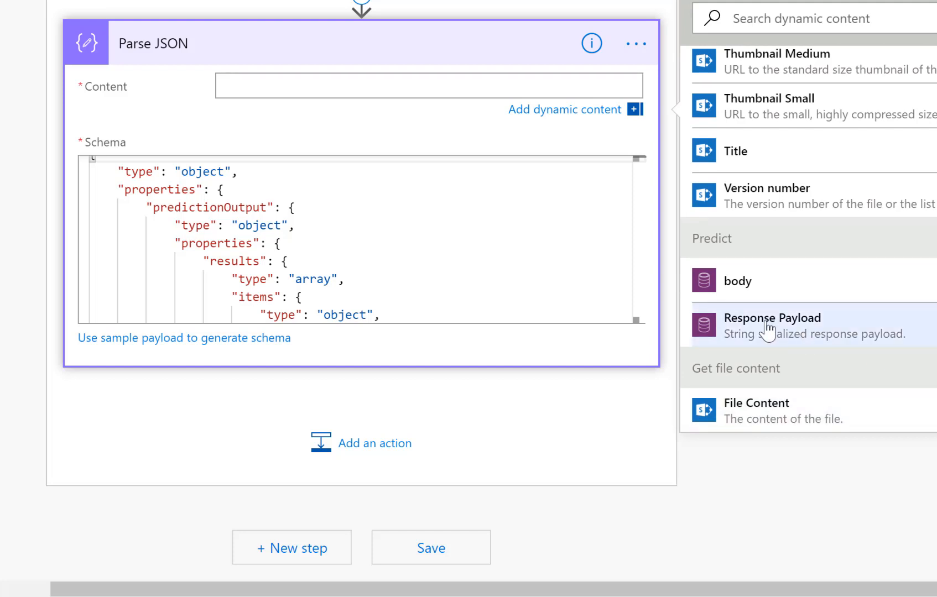
left_click(767, 330)
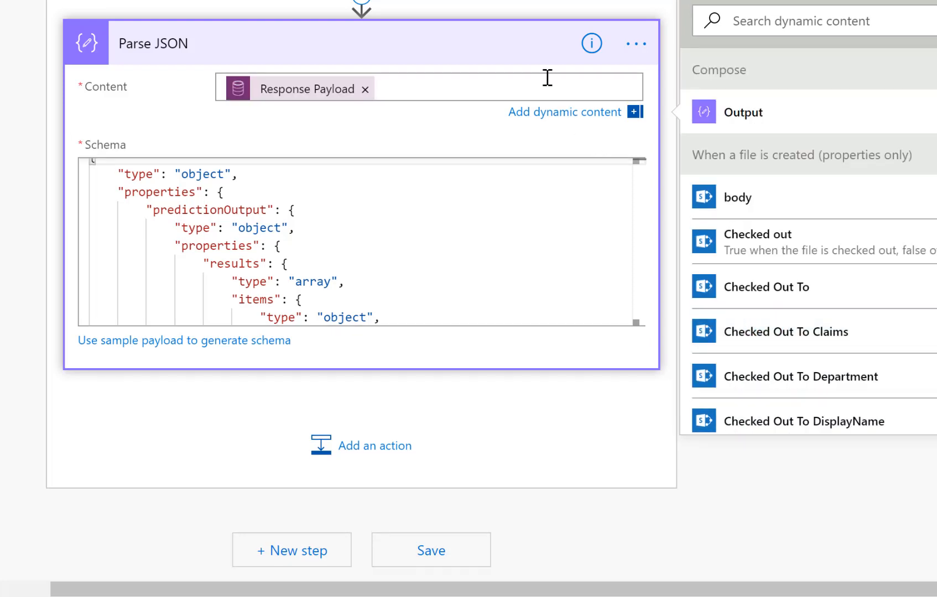
Delete the Compose action between Predict and Parse JSON from the flow.
scroll(636, 49, "up", 2)
left_click(625, 83)
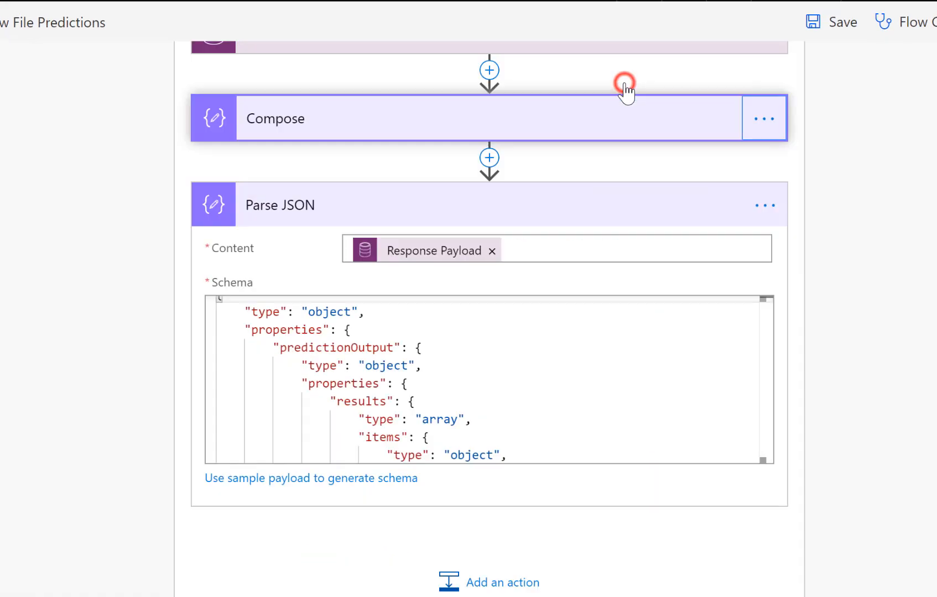
left_click(767, 117)
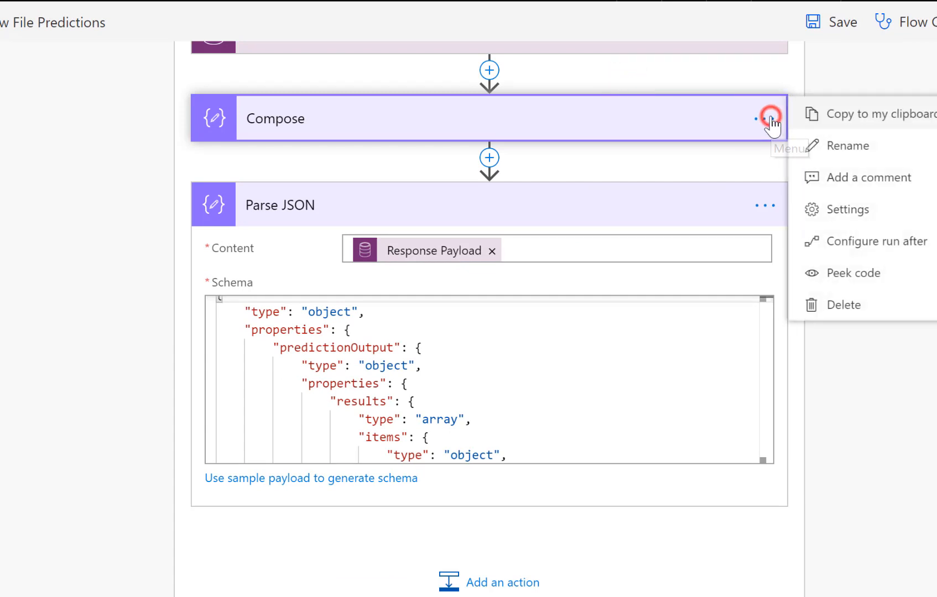
left_click(840, 308)
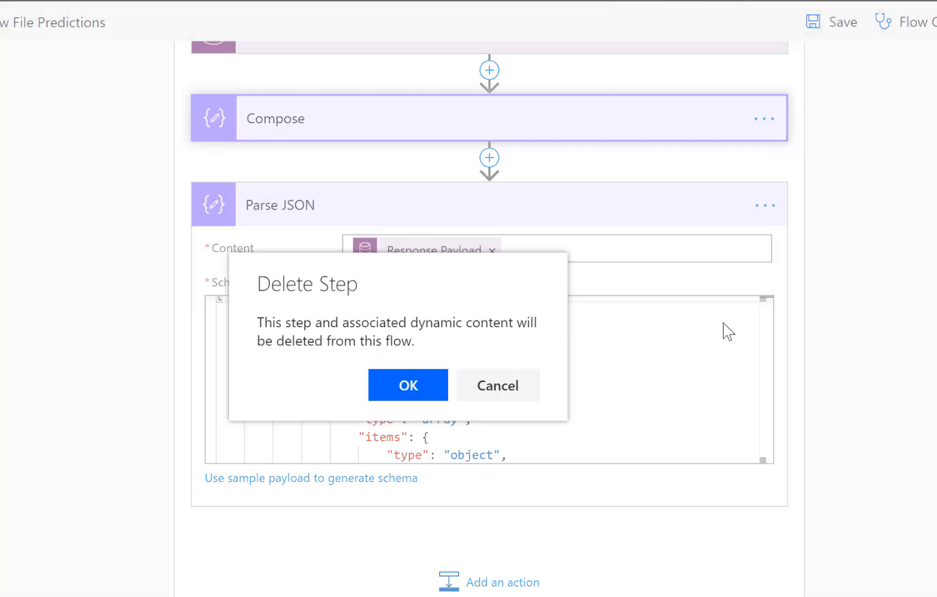
left_click(410, 385)
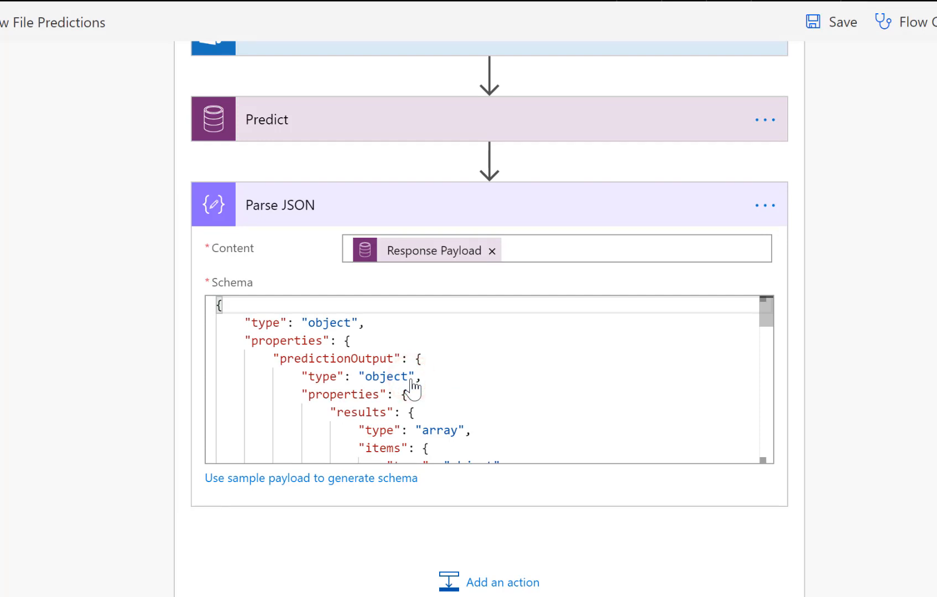
Add a Control Scope as a new step after Get Predictions and rename it "Save Predictions".
scroll(412, 387, "up", 4)
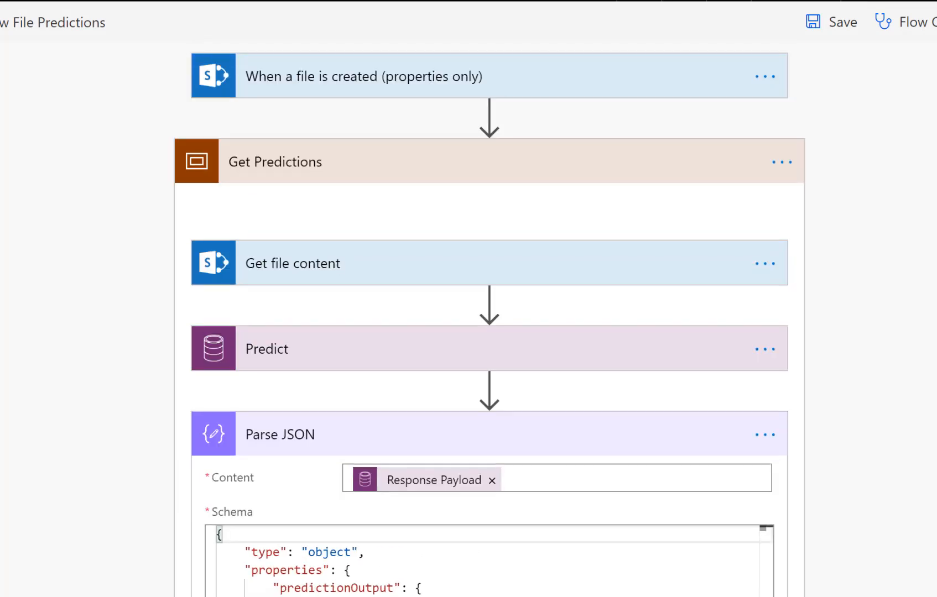
left_click_drag(931, 416, 914, 531)
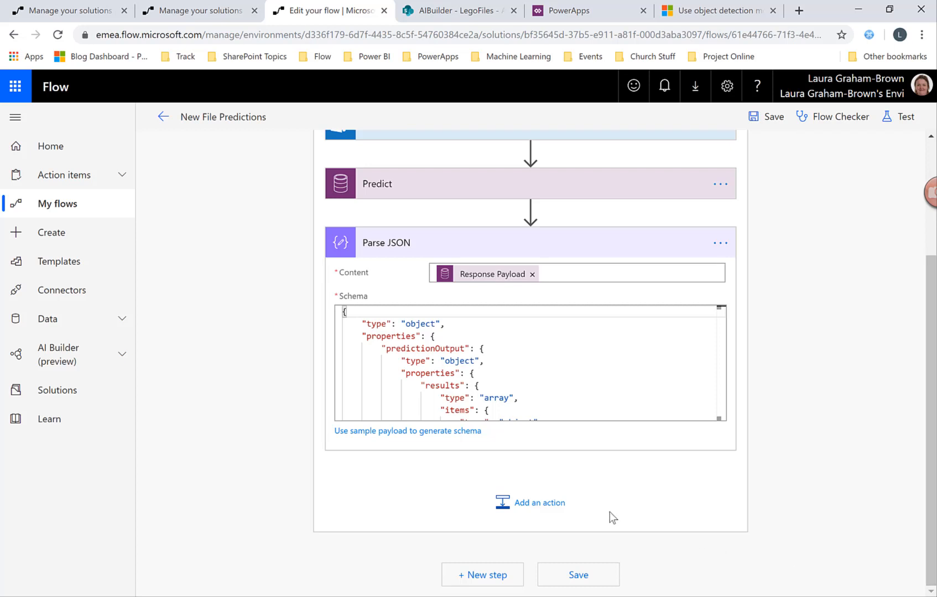
left_click(498, 575)
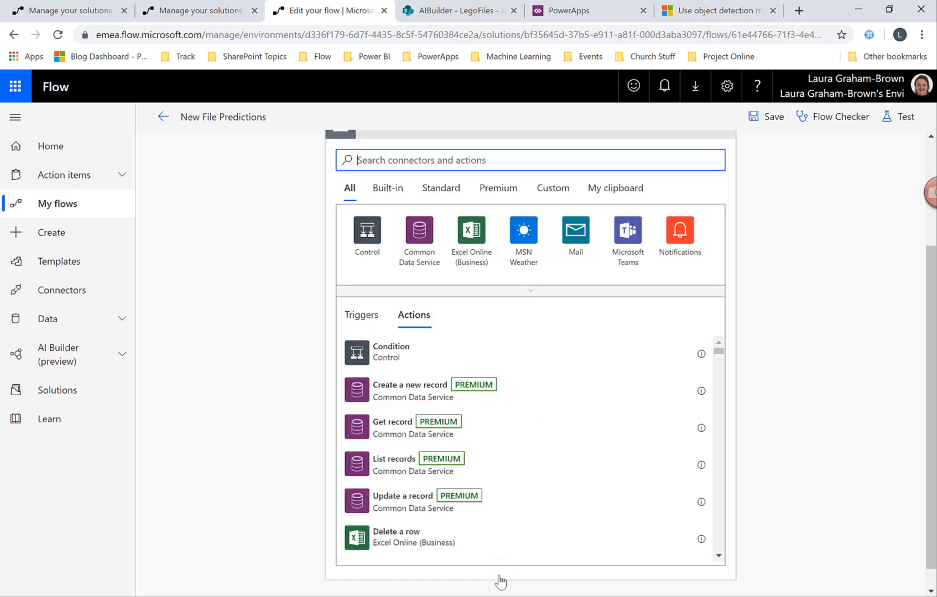
type("scope")
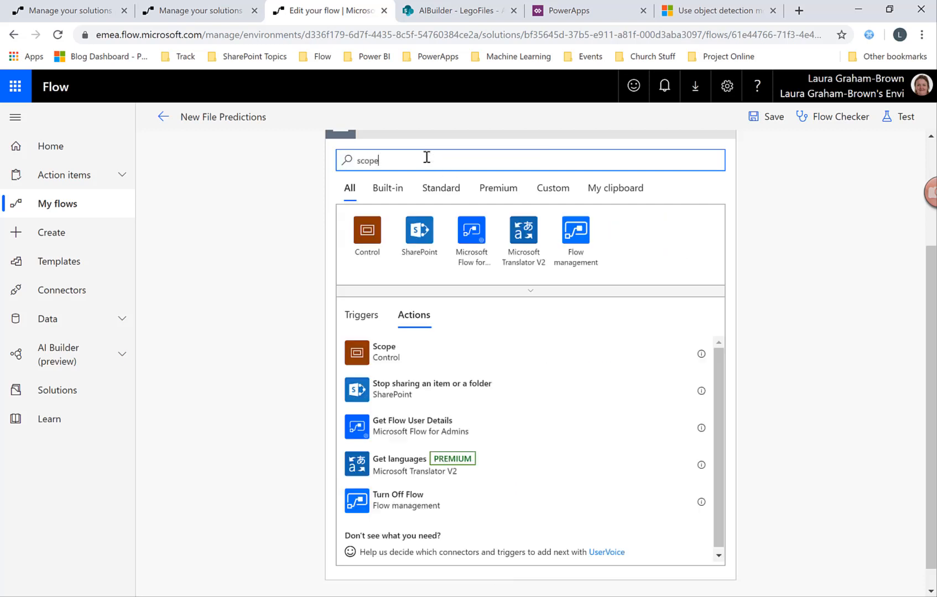
left_click(381, 354)
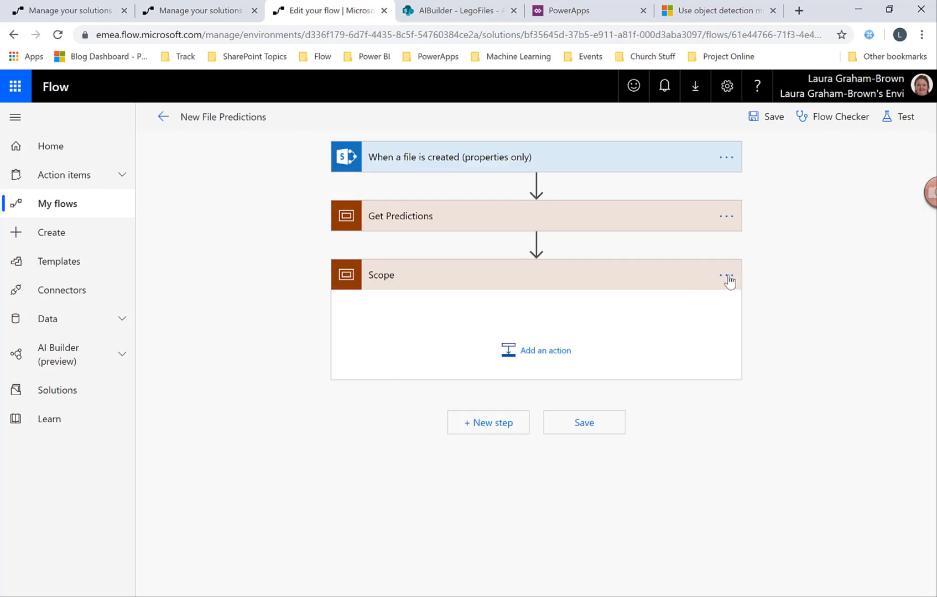
left_click(728, 278)
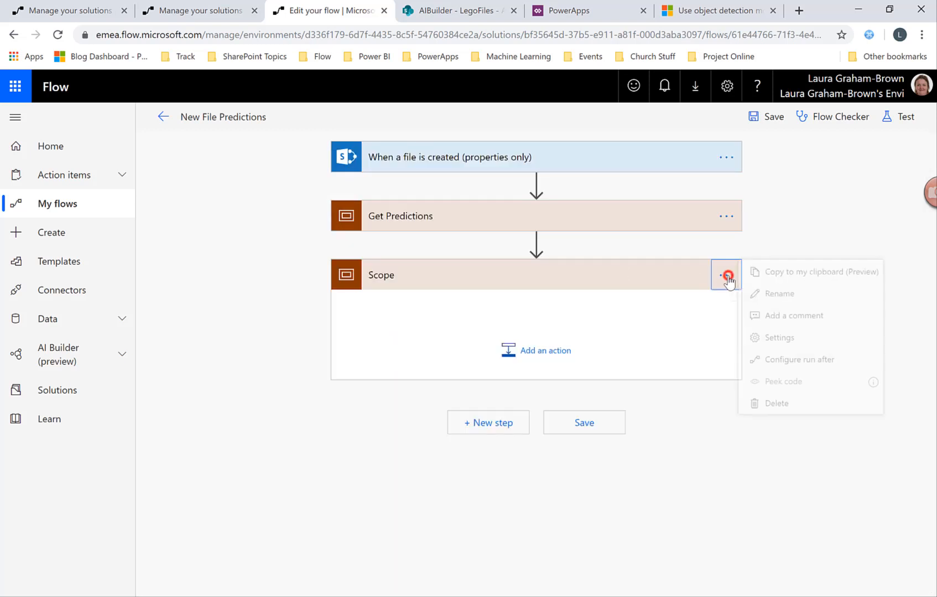
left_click(774, 299)
type("Save Predictions")
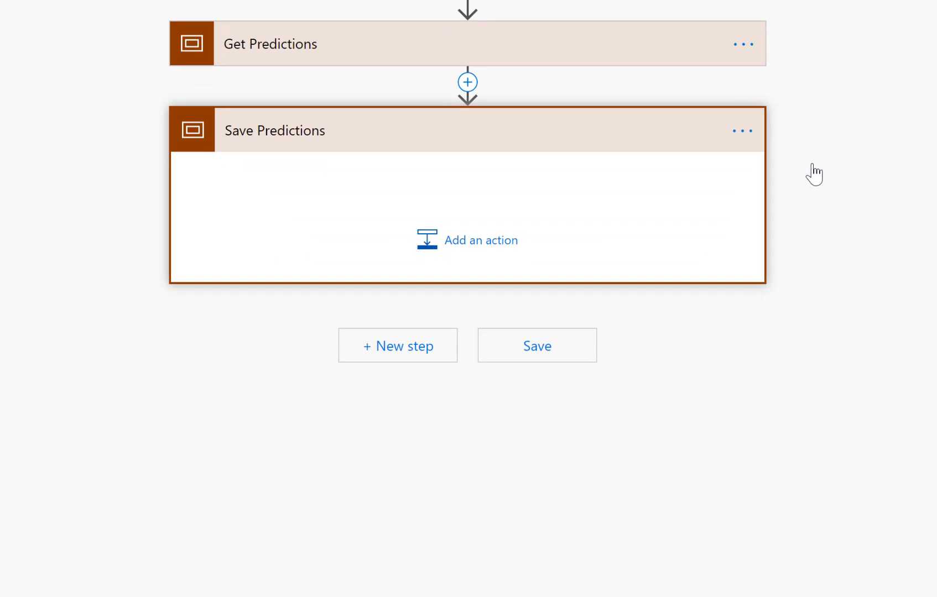
Add a Control Apply to each loop inside the Save Predictions scope.
left_click(463, 243)
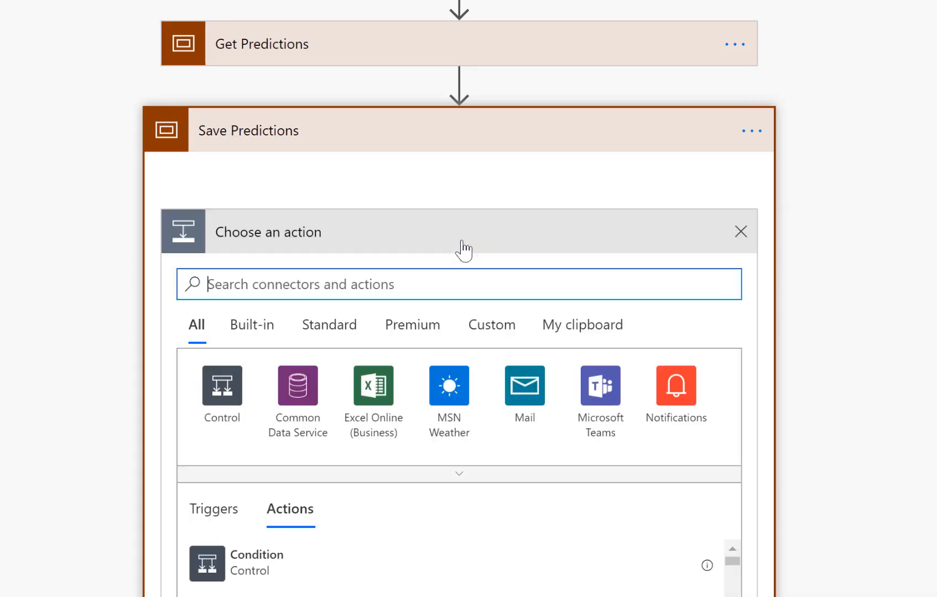
scroll(459, 299, "down", 5)
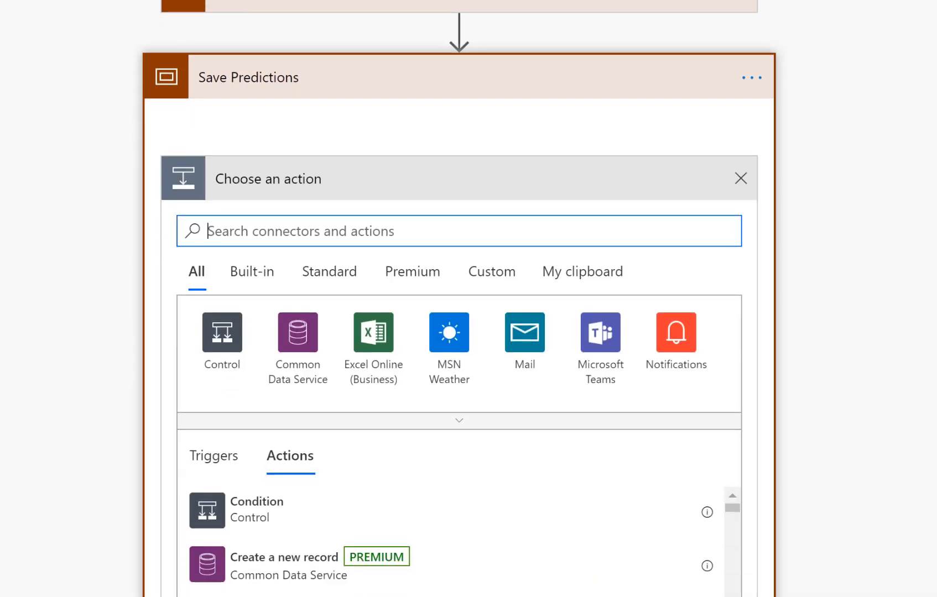
left_click(218, 125)
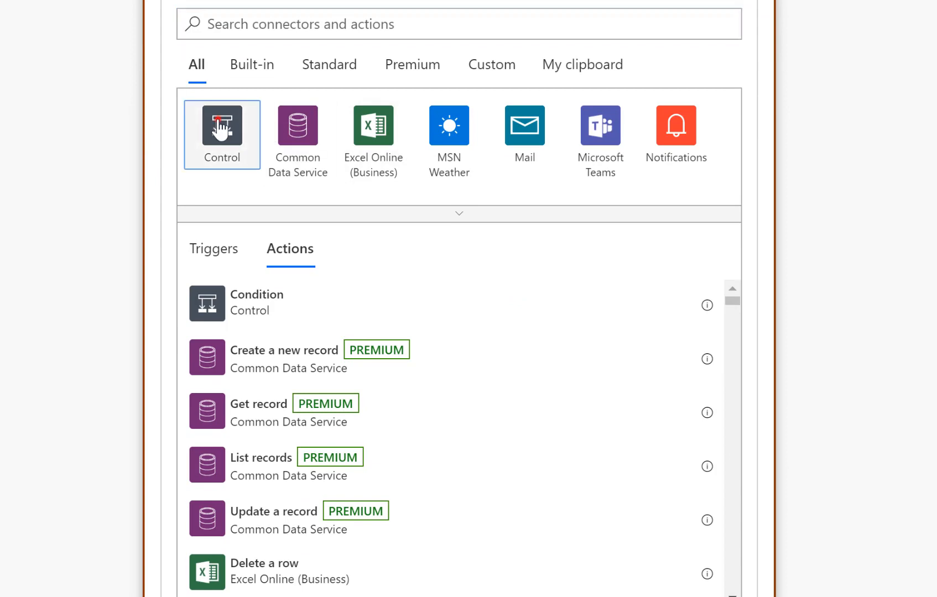
left_click(246, 181)
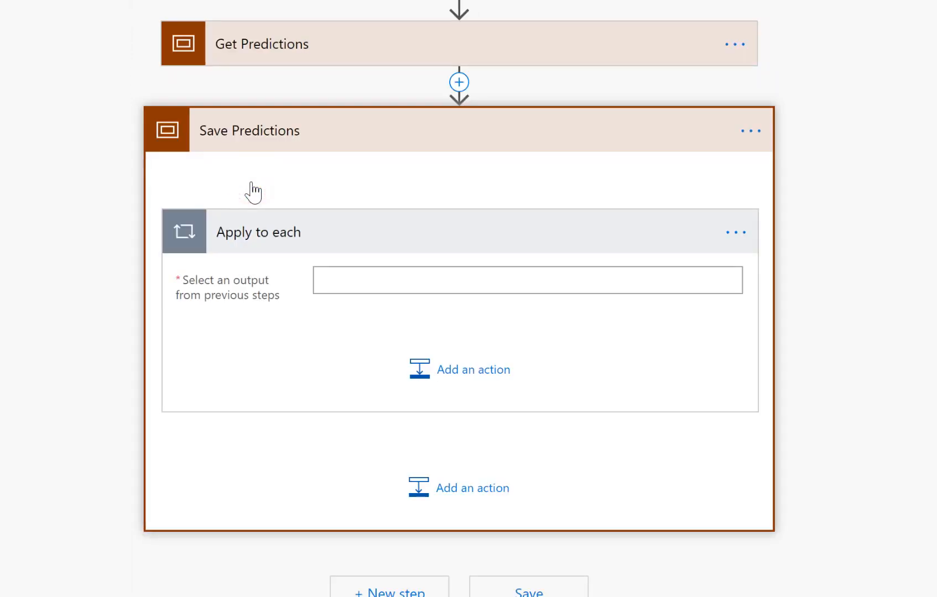
Set the output that Apply to each loops over to Parse JSON's results from the dynamic content.
left_click(336, 279)
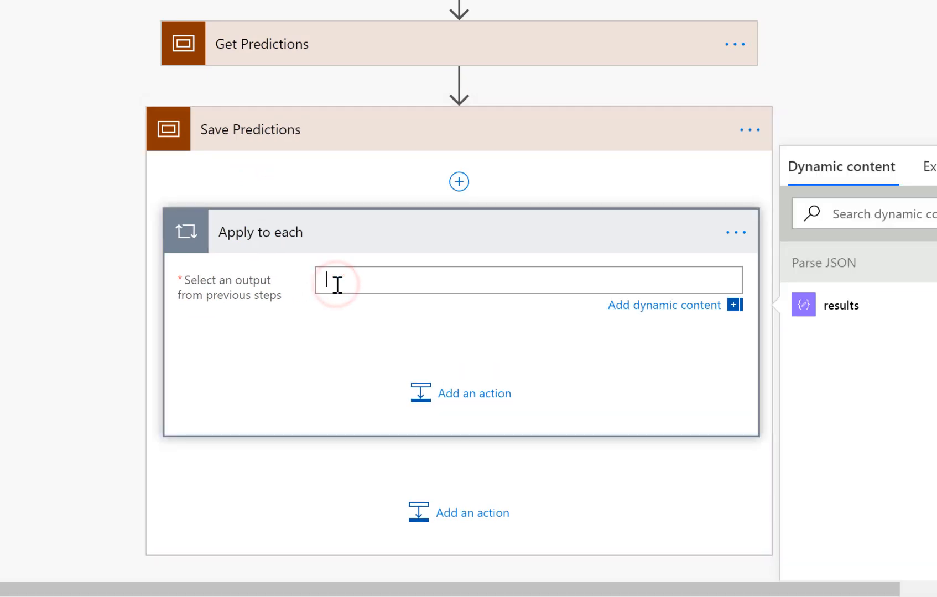
left_click(835, 321)
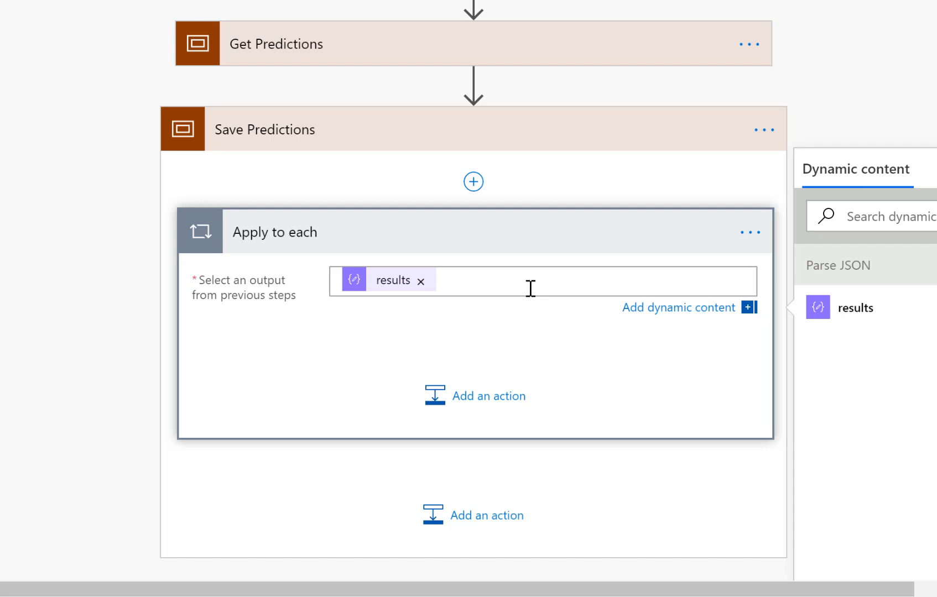
left_click(530, 288)
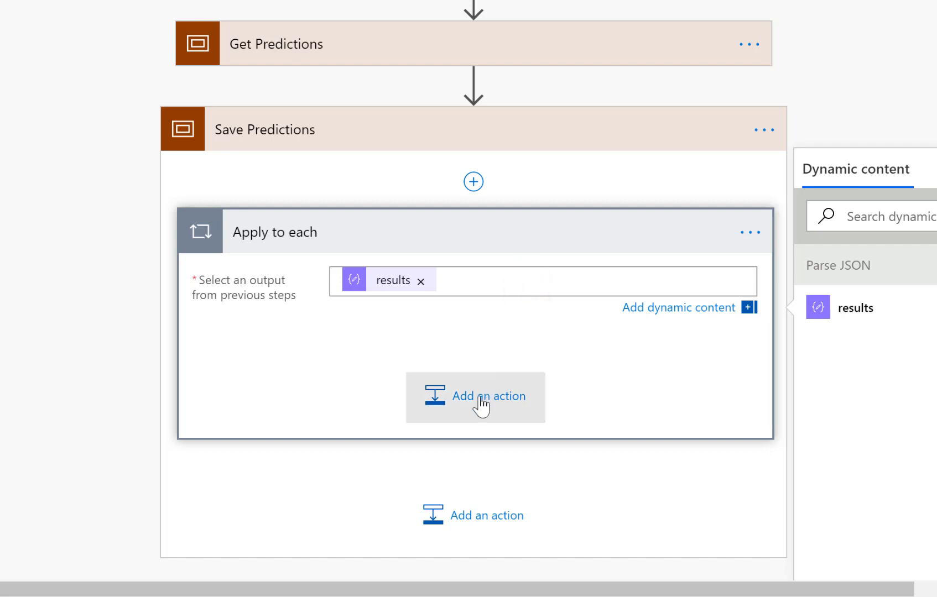
Add a Common Data Service (current environment) Get a record action inside the Apply to each loop.
left_click(479, 396)
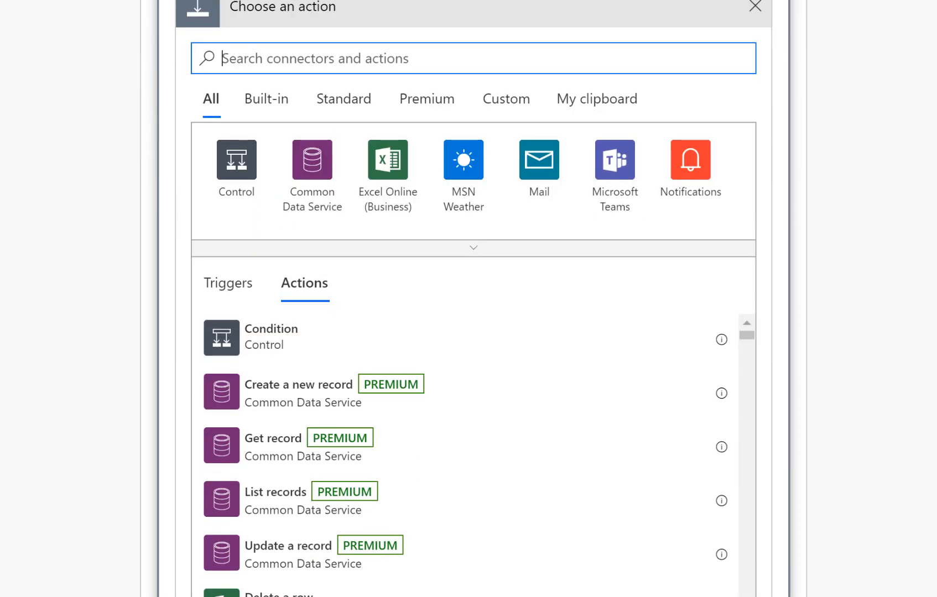
left_click(310, 59)
type("common")
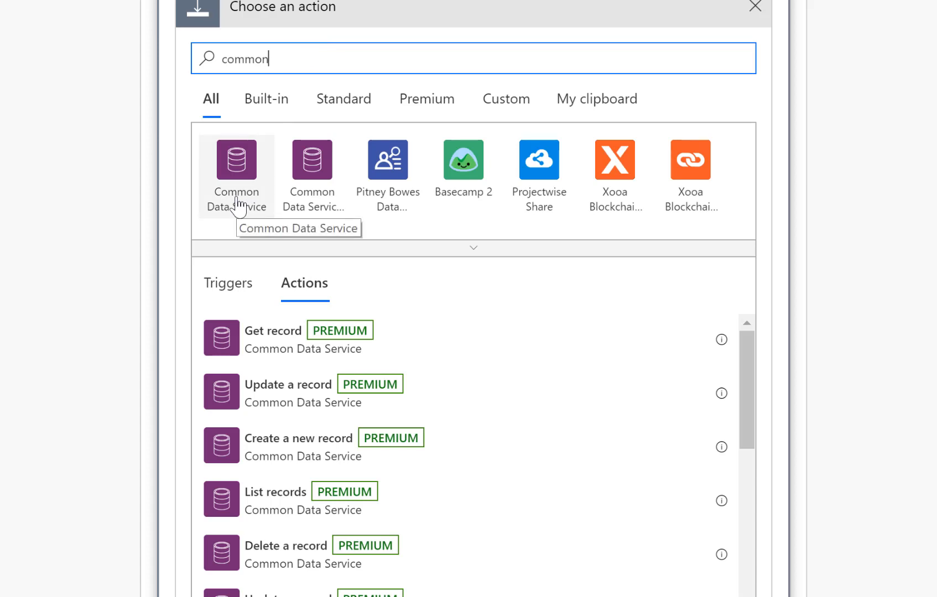
left_click(309, 202)
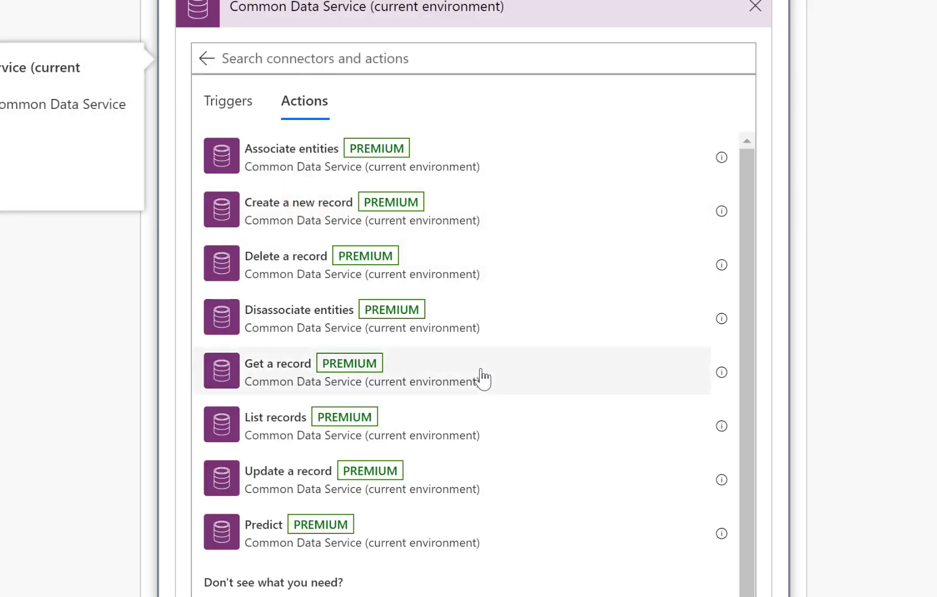
left_click(394, 376)
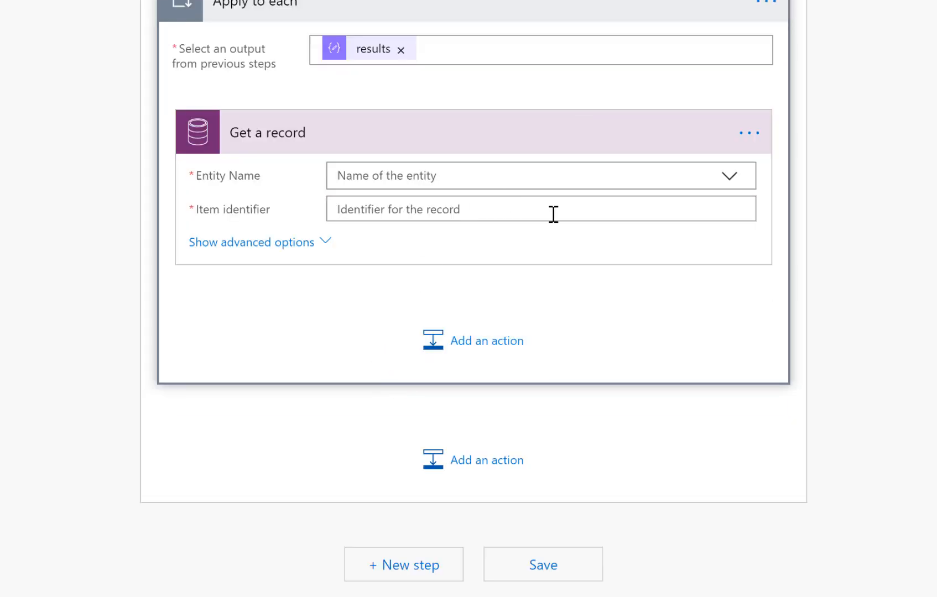
Set Get a record's Entity Name to AI Object Detection Labels and its Item identifier to Parse JSON's tagId.
left_click(730, 177)
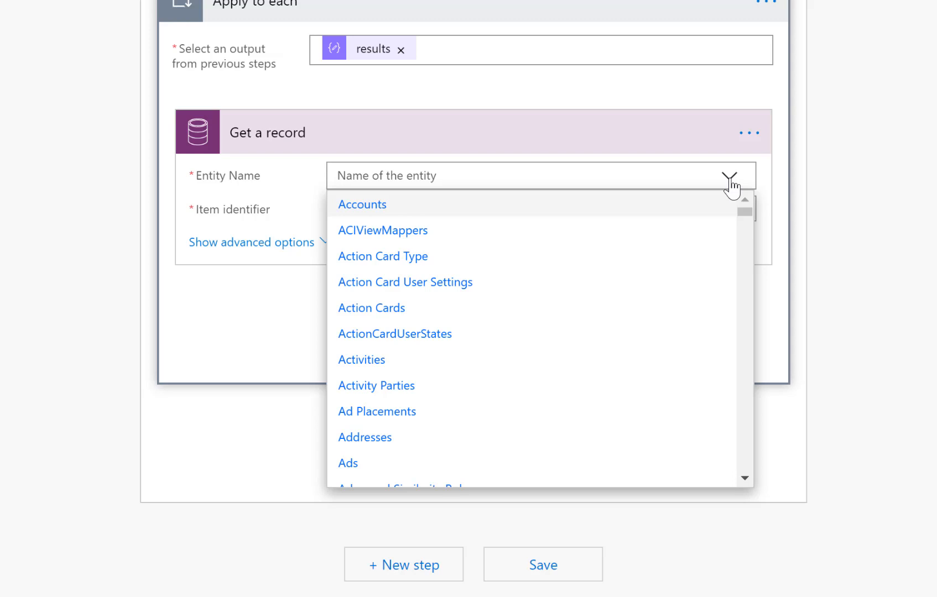
mouse_move(747, 213)
left_mouse_down()
mouse_move(747, 225)
mouse_move(746, 217)
left_mouse_up()
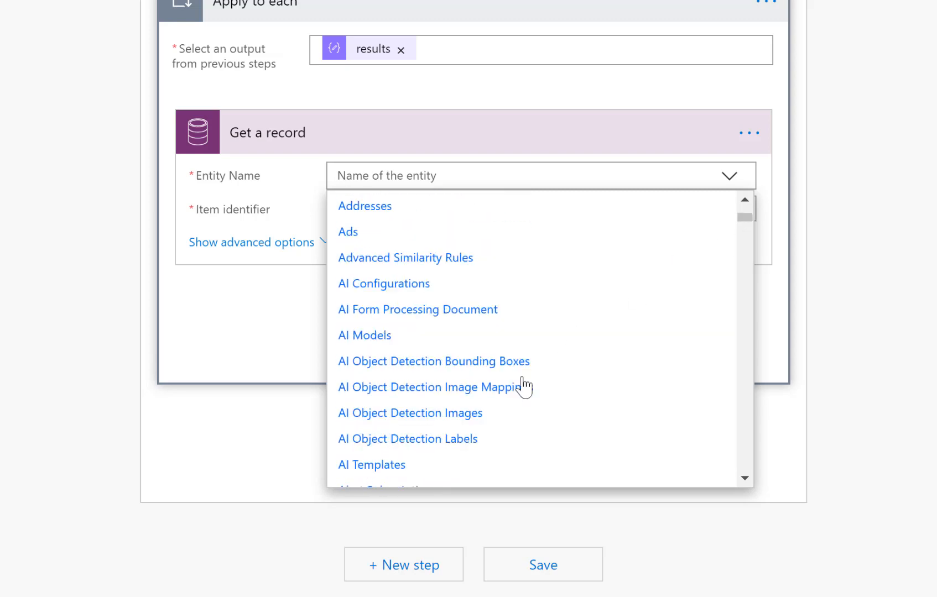
left_click(403, 440)
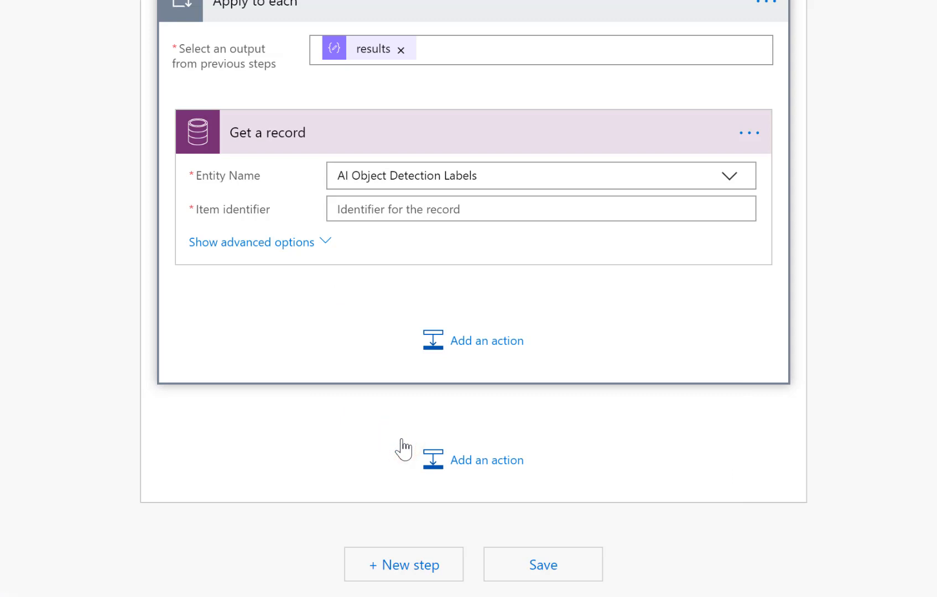
left_click(351, 211)
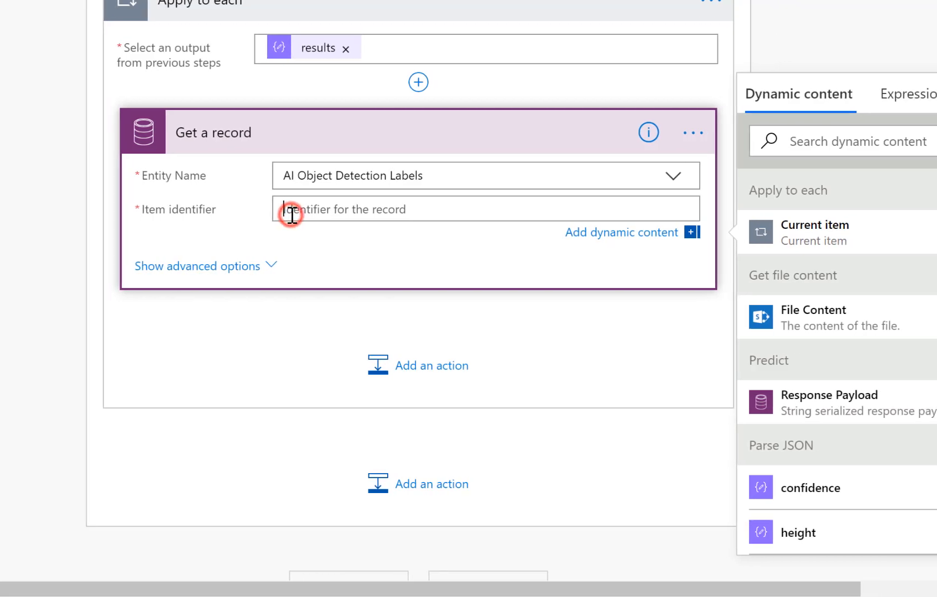
left_click_drag(670, 592, 789, 591)
left_click_drag(930, 535, 927, 566)
left_click_drag(912, 183, 911, 222)
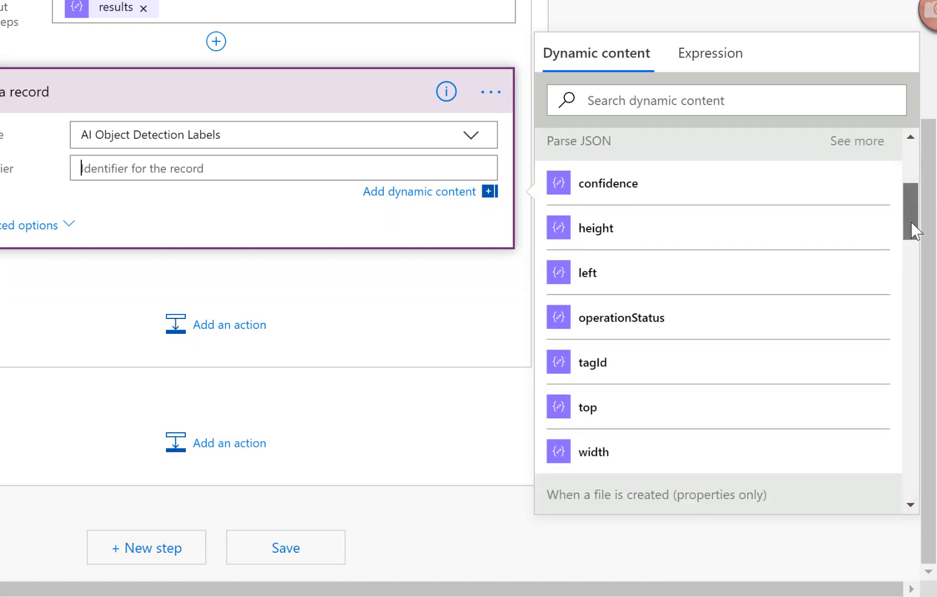
left_click(619, 369)
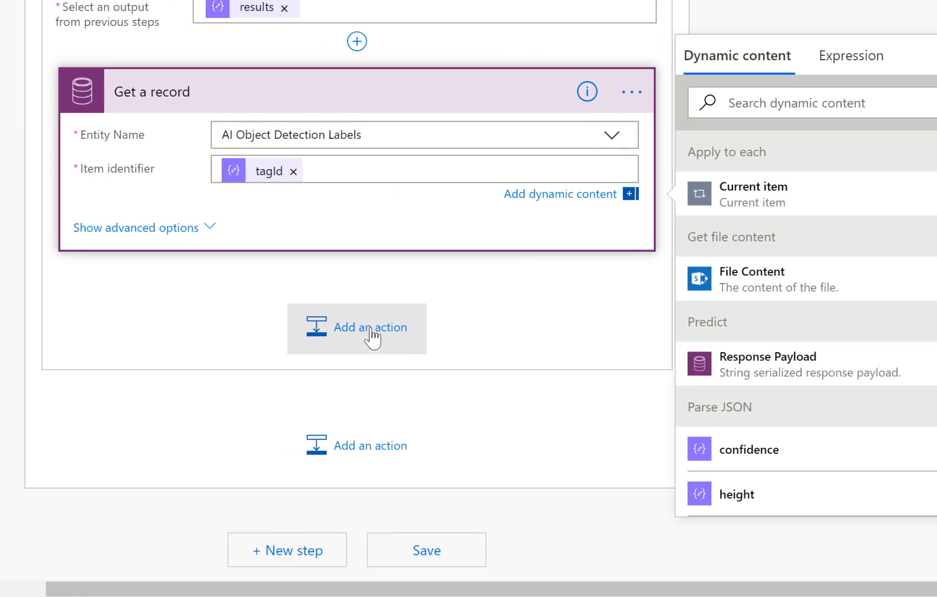
Add a SharePoint Create item action after Get a record inside the Apply to each loop.
left_click(371, 335)
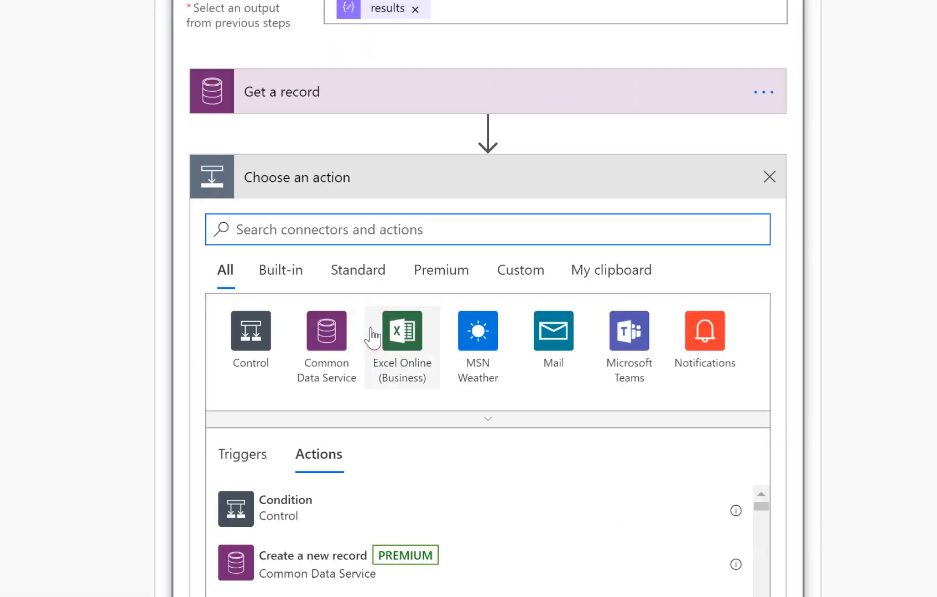
left_click(475, 419)
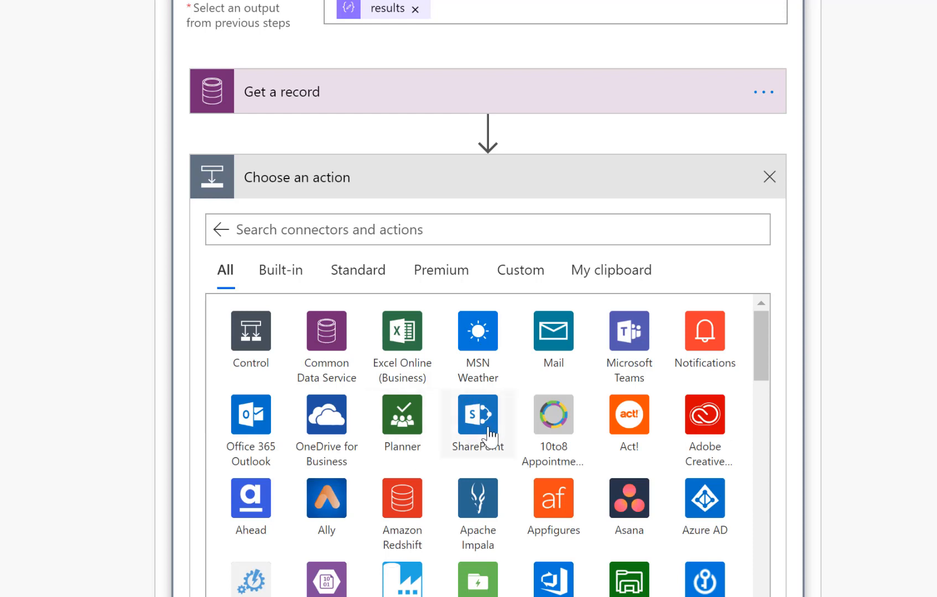
left_click(488, 428)
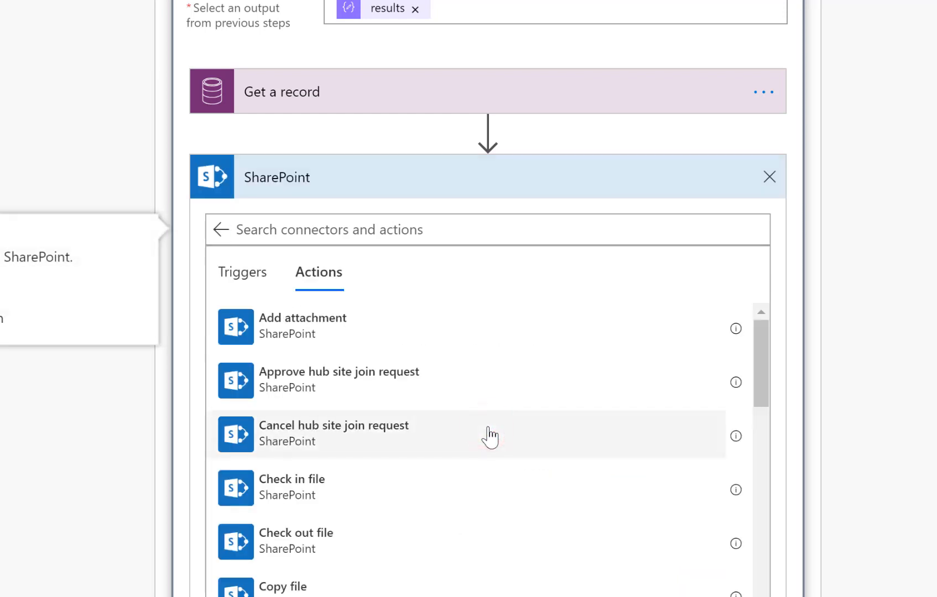
left_click(456, 227)
type("create")
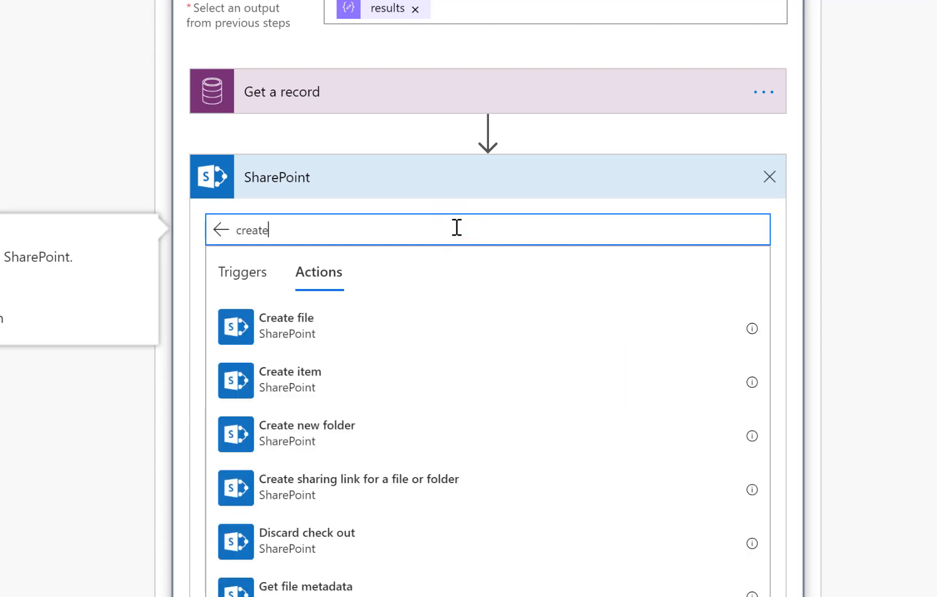
left_click(288, 378)
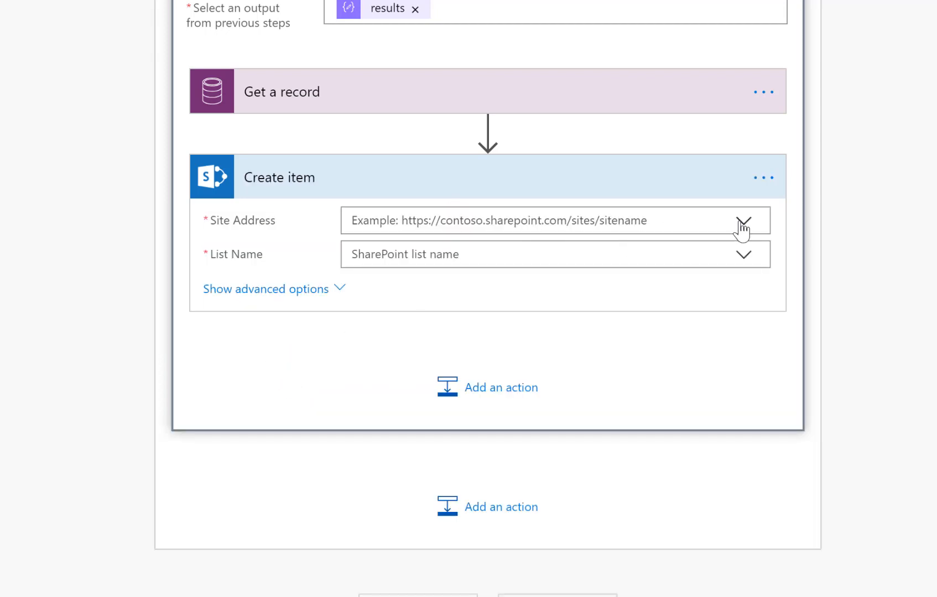
Point Create item at the AIBuilder site and the ObjectDetects list.
left_click(739, 221)
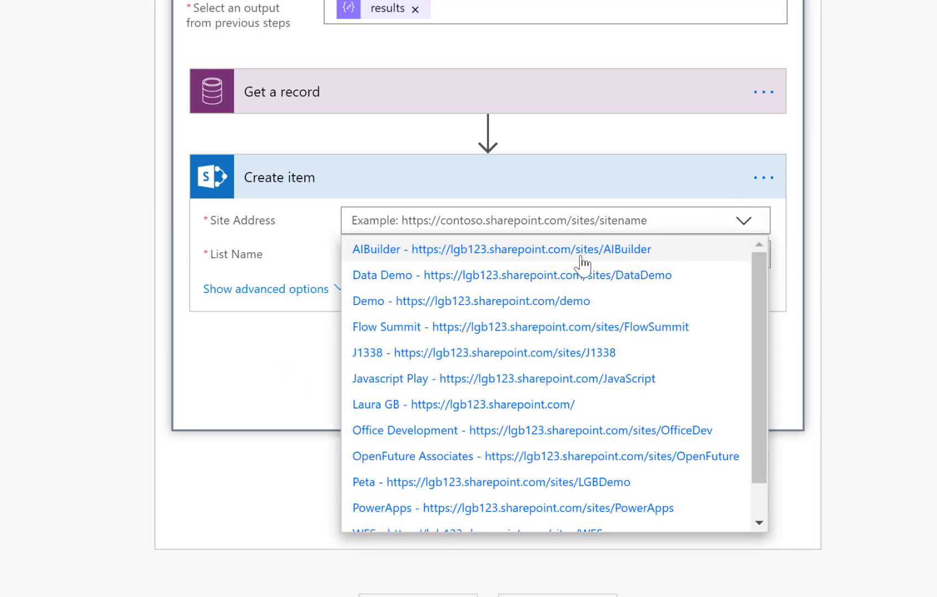
left_click(580, 255)
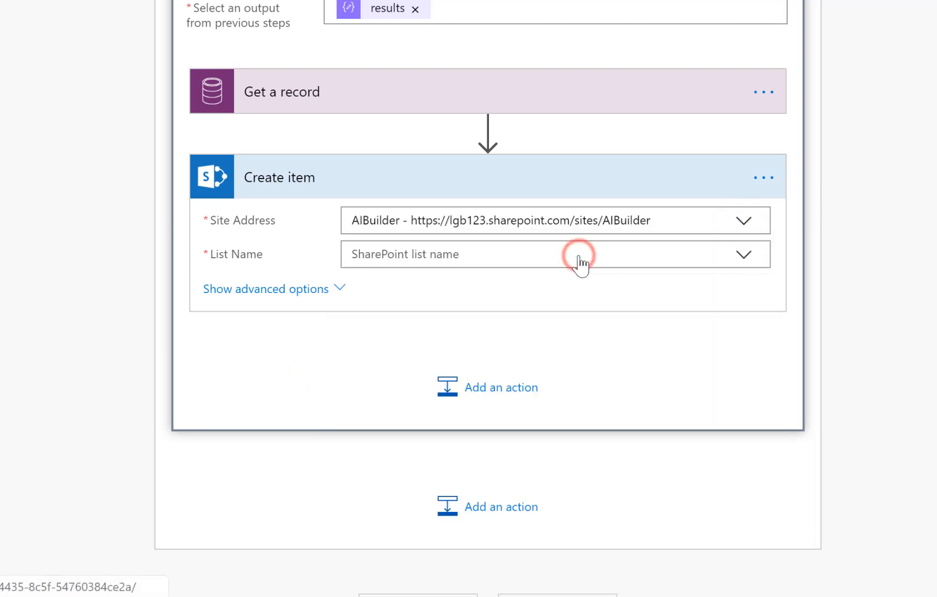
left_click(744, 259)
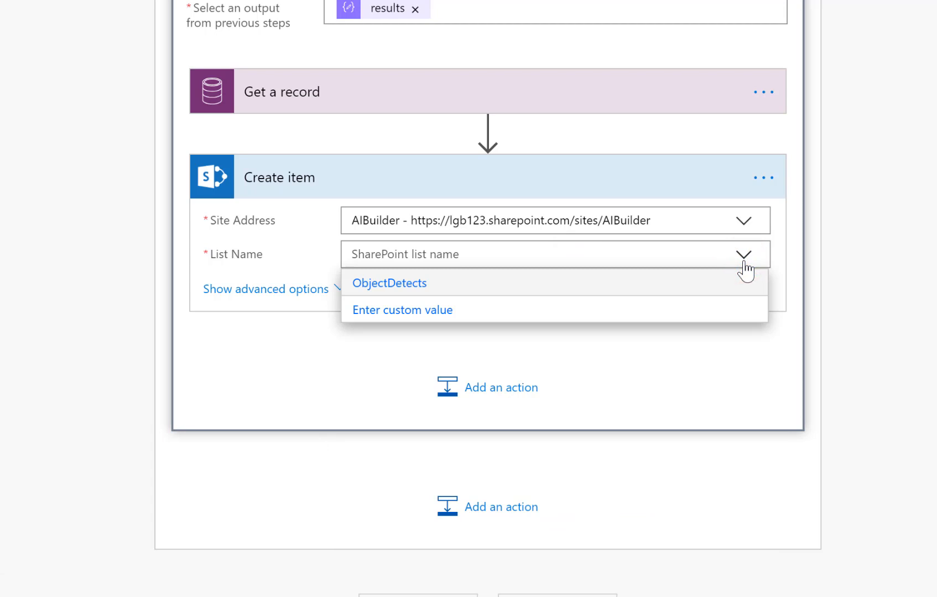
left_click(440, 289)
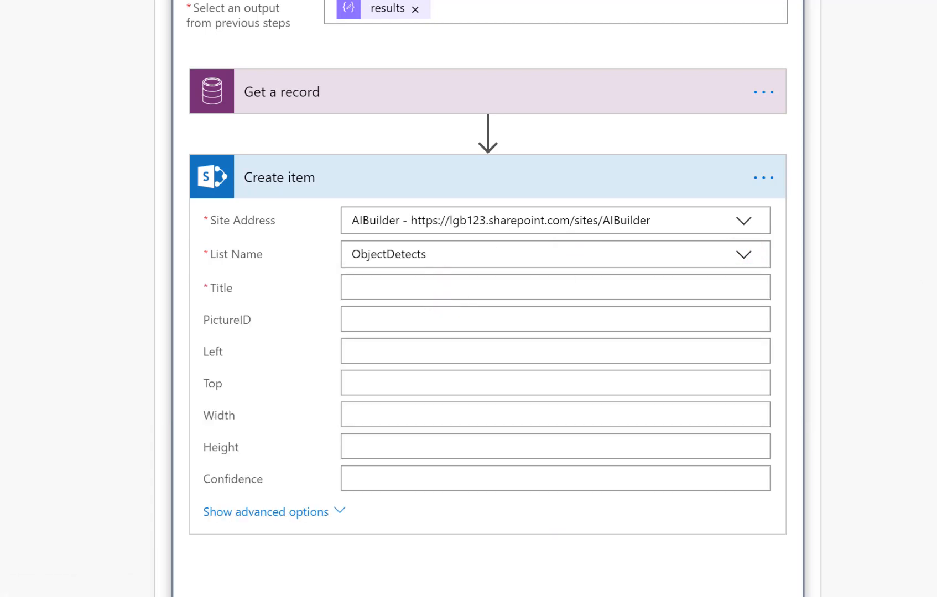
Set Create item's Title to the Label:String dynamic content from Get a record.
scroll(487, 299, "down", 3)
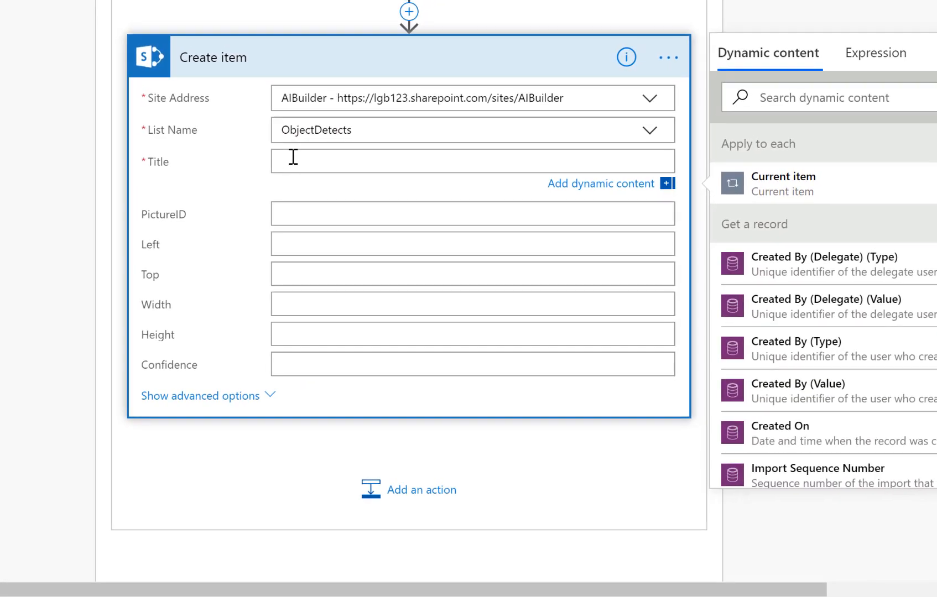
left_click_drag(483, 589, 603, 588)
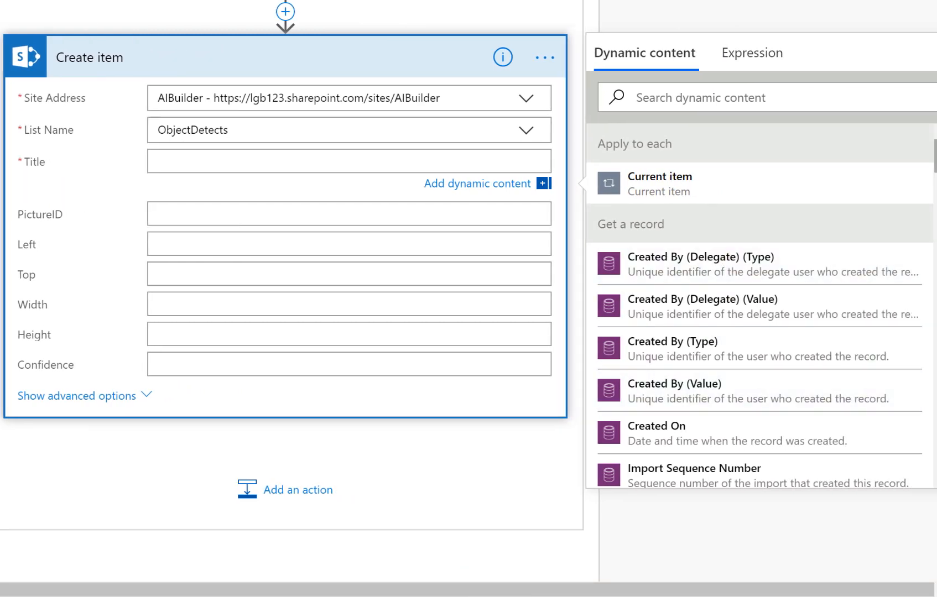
left_click_drag(935, 156, 935, 173)
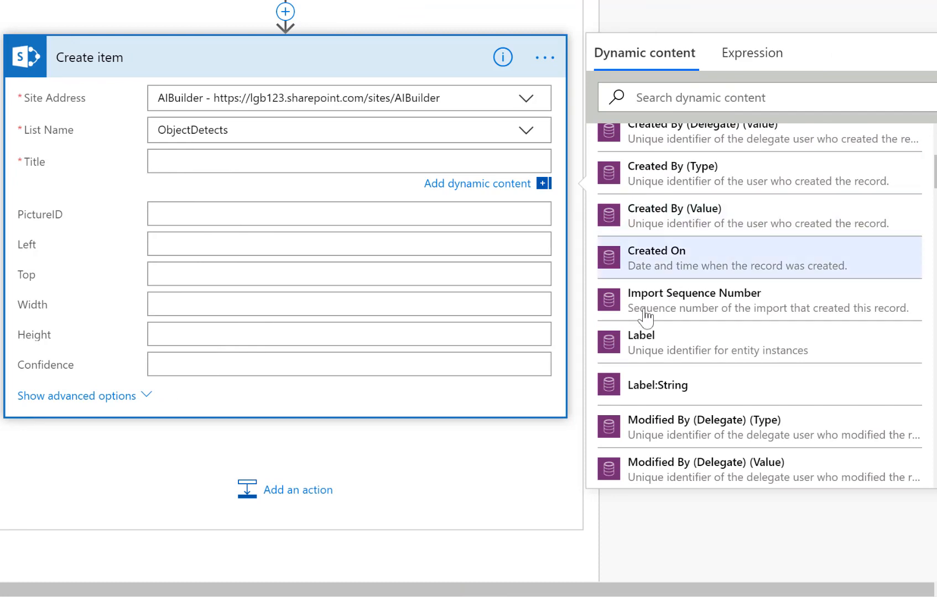
left_click(671, 393)
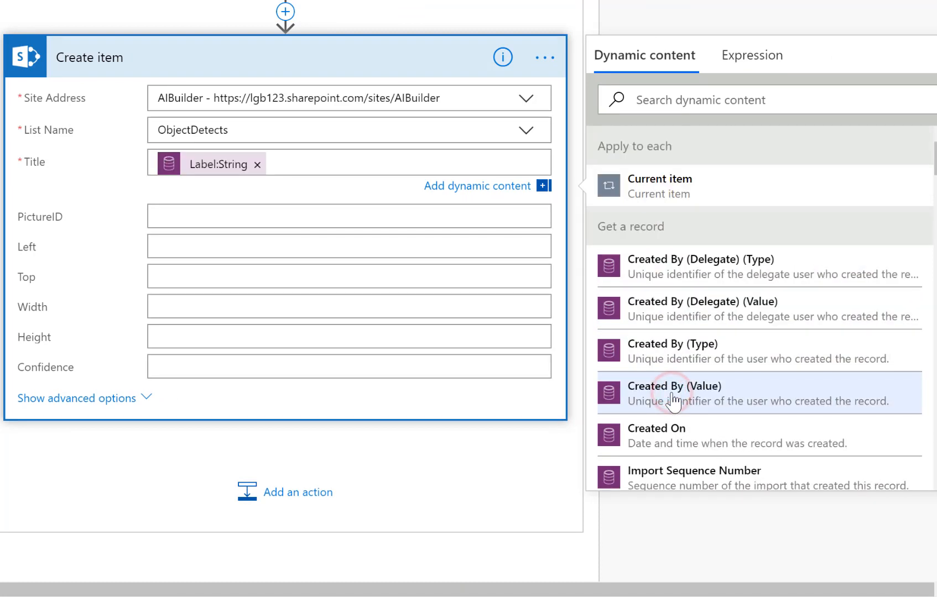
Set Create item's PictureID to the ID of the When a file is created trigger.
left_click(169, 218)
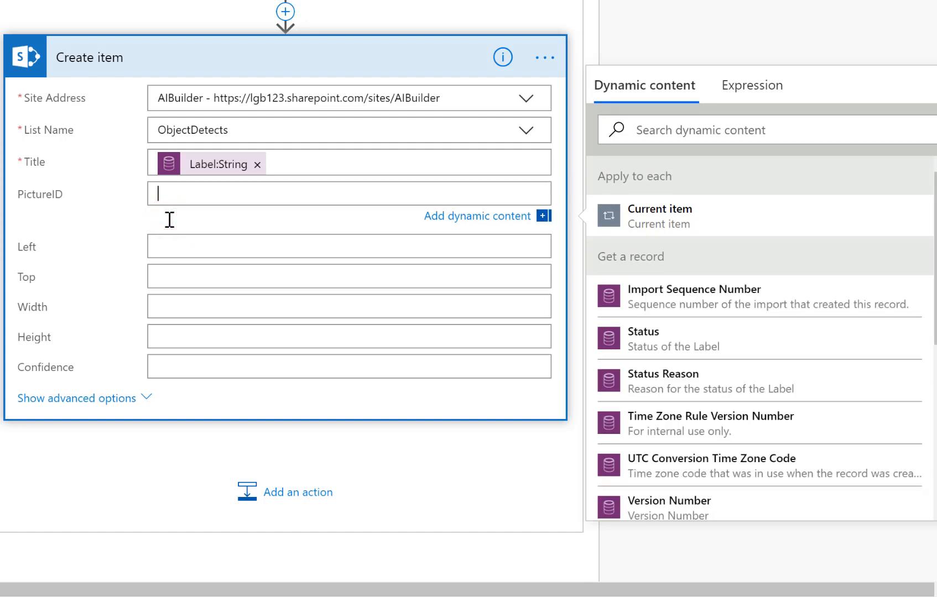
left_click(713, 130)
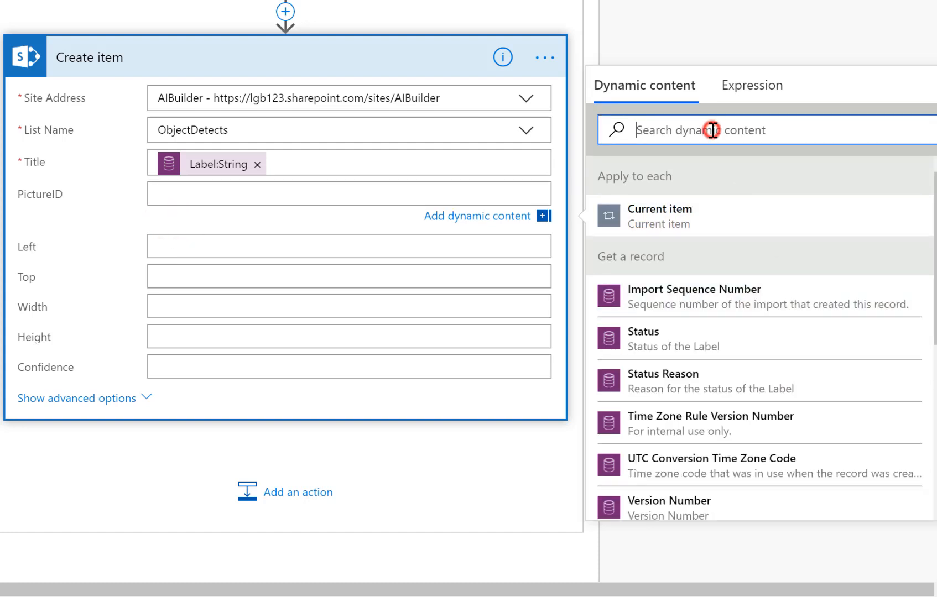
type("id")
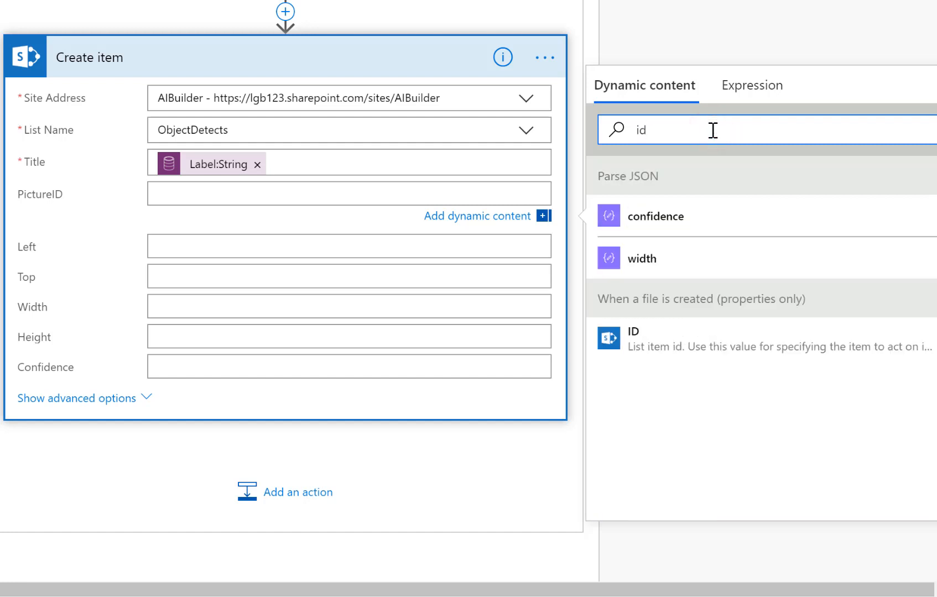
left_click(645, 348)
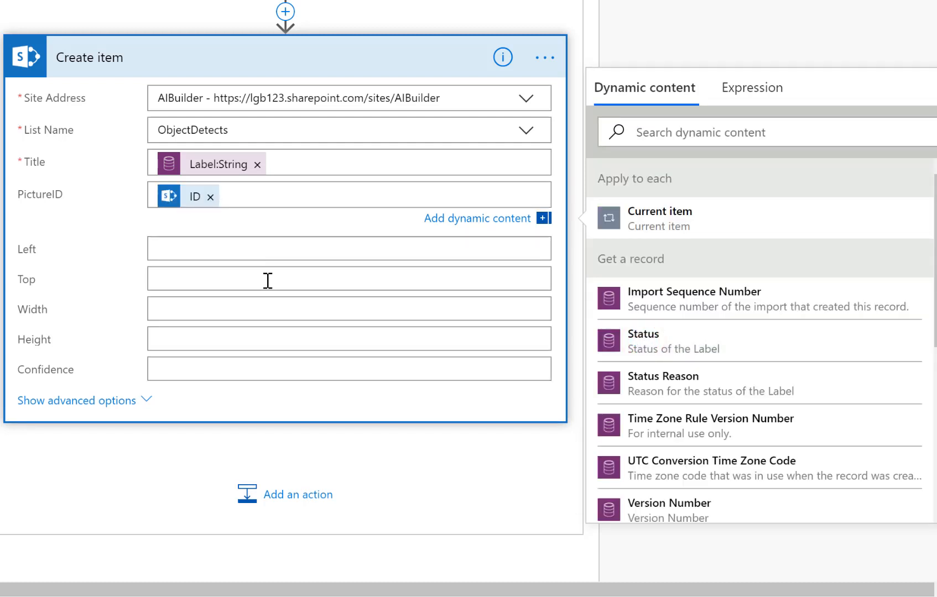
Fill Create item's Left and Top fields with the left and top values from Parse JSON.
left_click(171, 248)
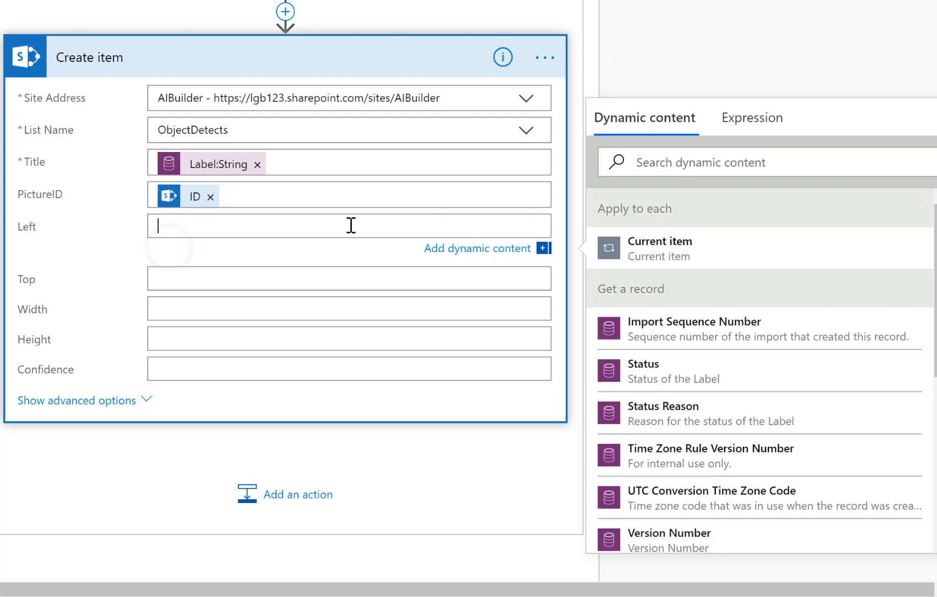
left_click(649, 163)
type("left")
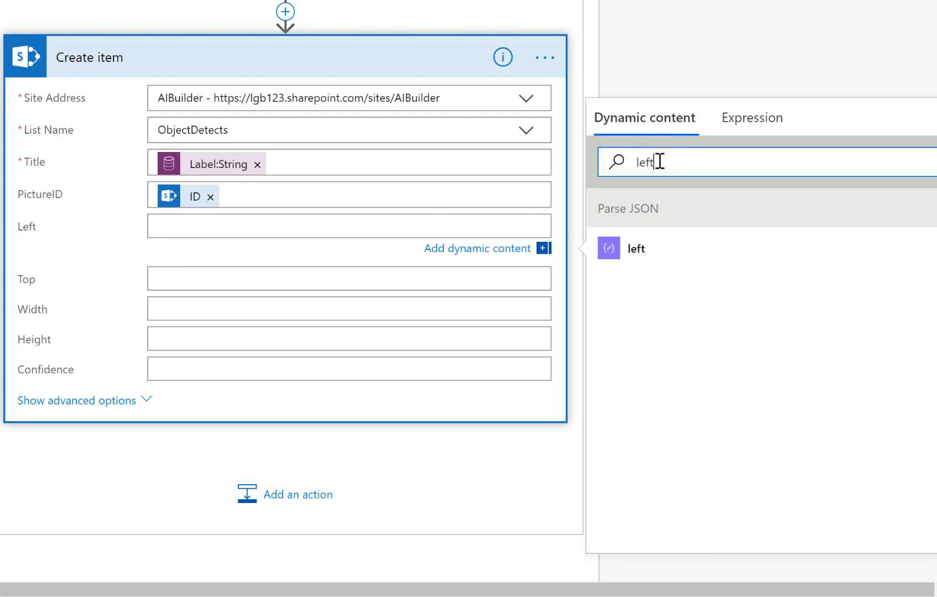
left_click(635, 250)
left_click(170, 280)
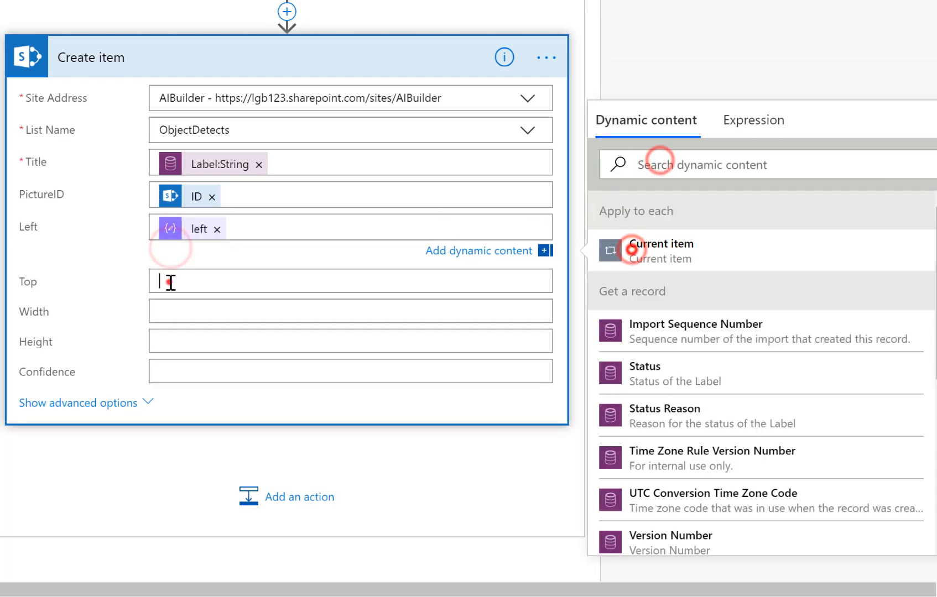
left_click(665, 191)
type("top")
left_click(638, 281)
Fill Create item's Width and Height fields with the width and height values from Parse JSON.
left_click(193, 315)
left_click(642, 227)
type("wid")
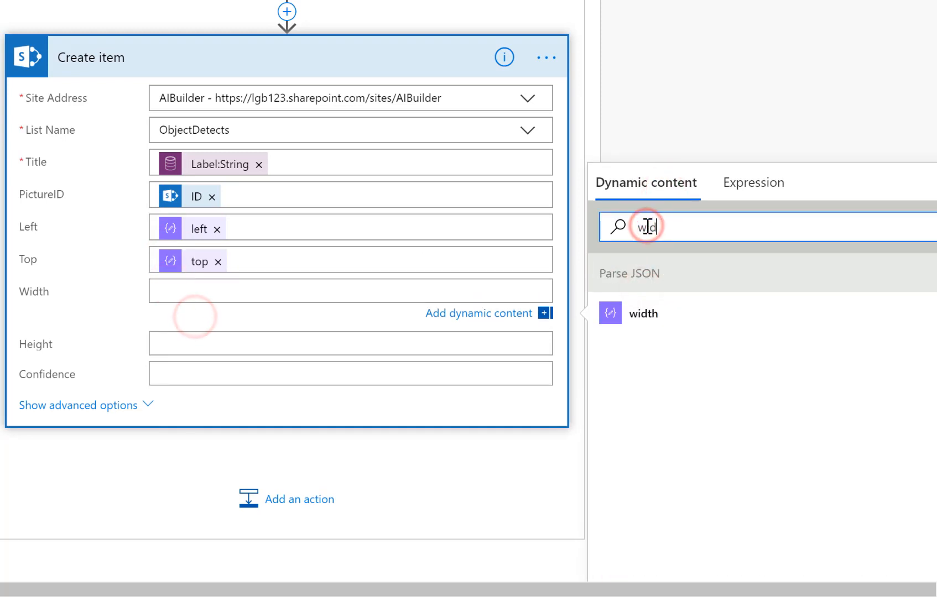
left_click(637, 314)
left_click(177, 343)
left_click(650, 260)
type("height")
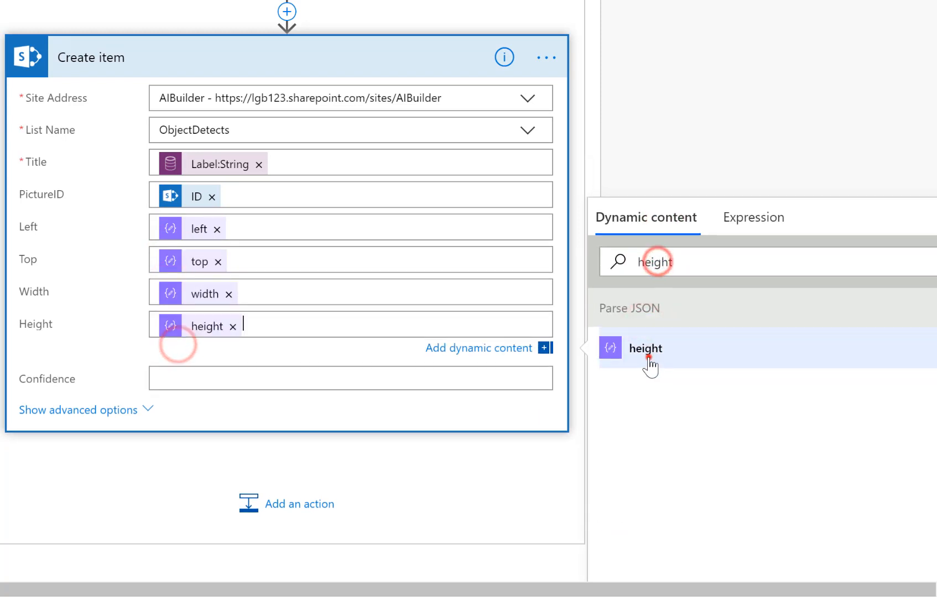
Fill Create item's Confidence field with the confidence value from Parse JSON and save the flow.
left_click(647, 366)
left_click(186, 373)
left_click(686, 299)
type("confide")
left_click(665, 380)
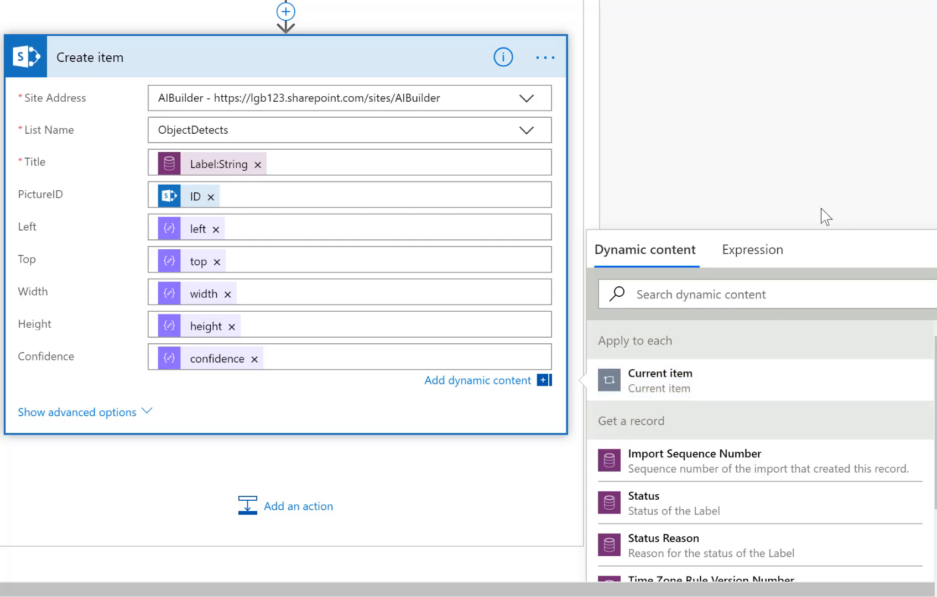
left_click(772, 118)
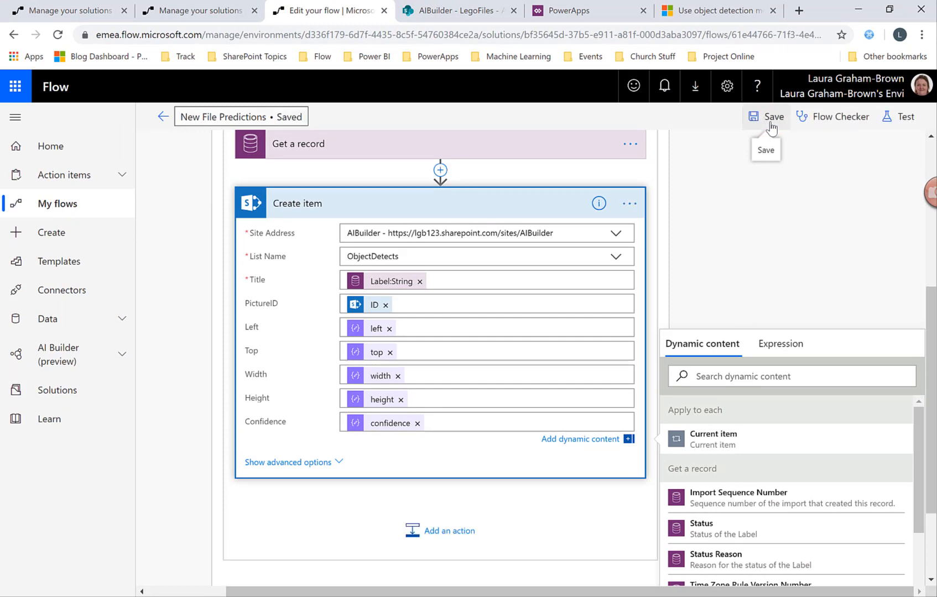
Test the New File Predictions flow using data from the previous succeeded run.
left_click(899, 125)
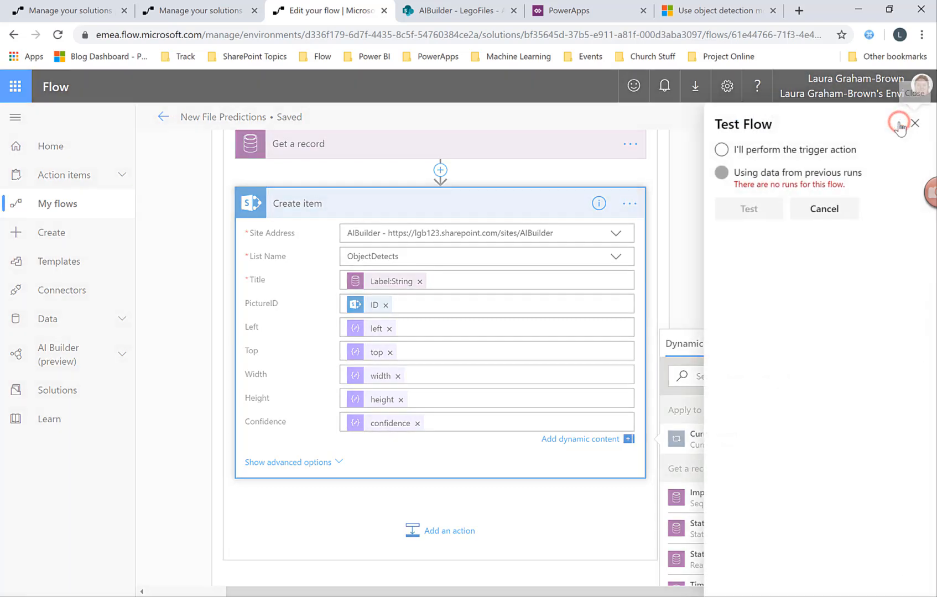
left_click(722, 173)
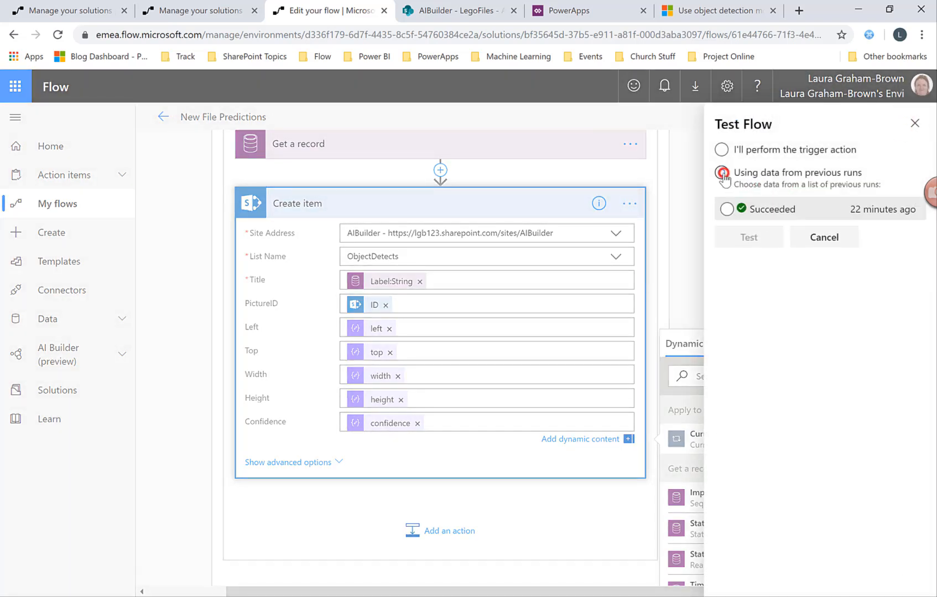
left_click(727, 210)
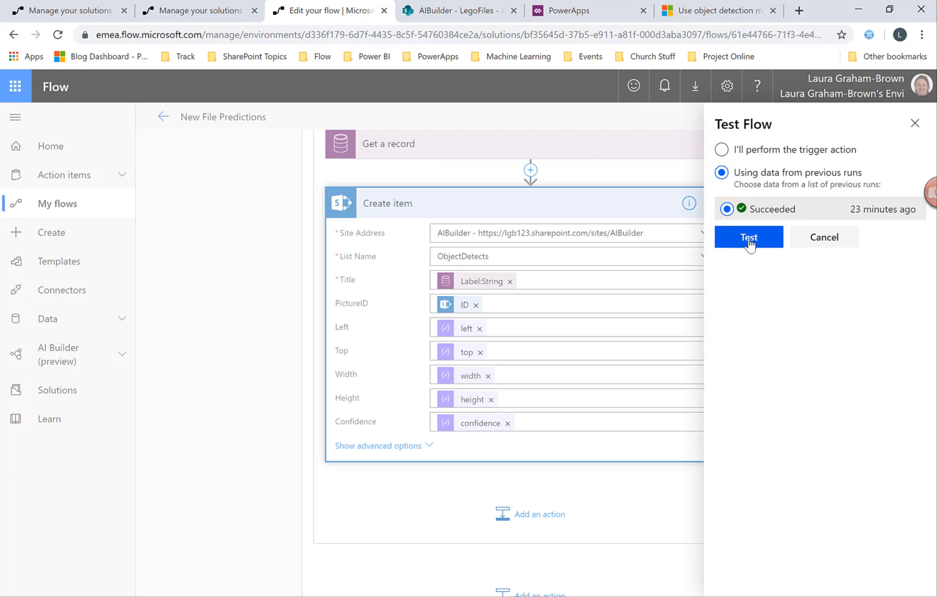
left_click(749, 237)
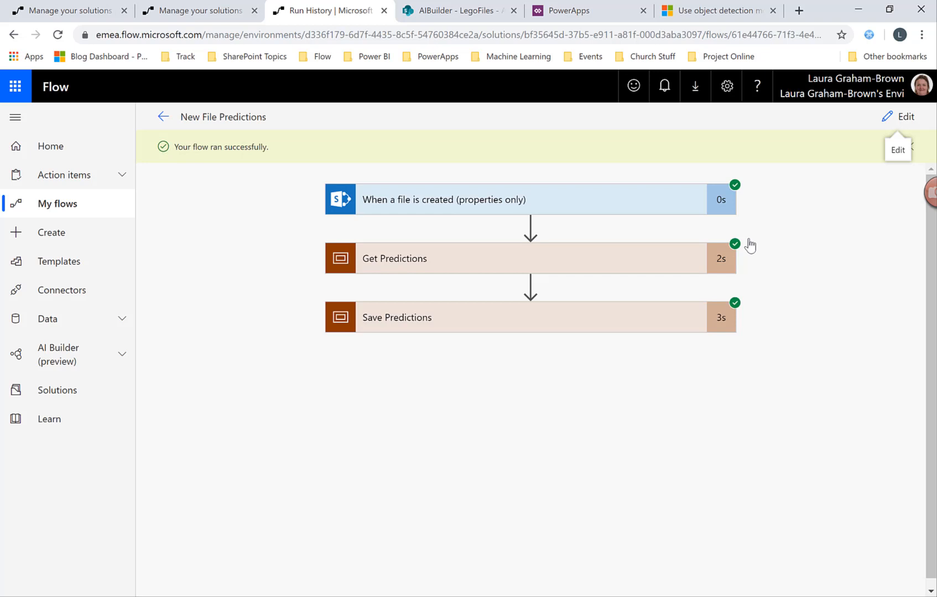
Switch to the AIBuilder SharePoint site and compare the LegoFiles library with the items in the ObjectDetects list.
left_click(454, 17)
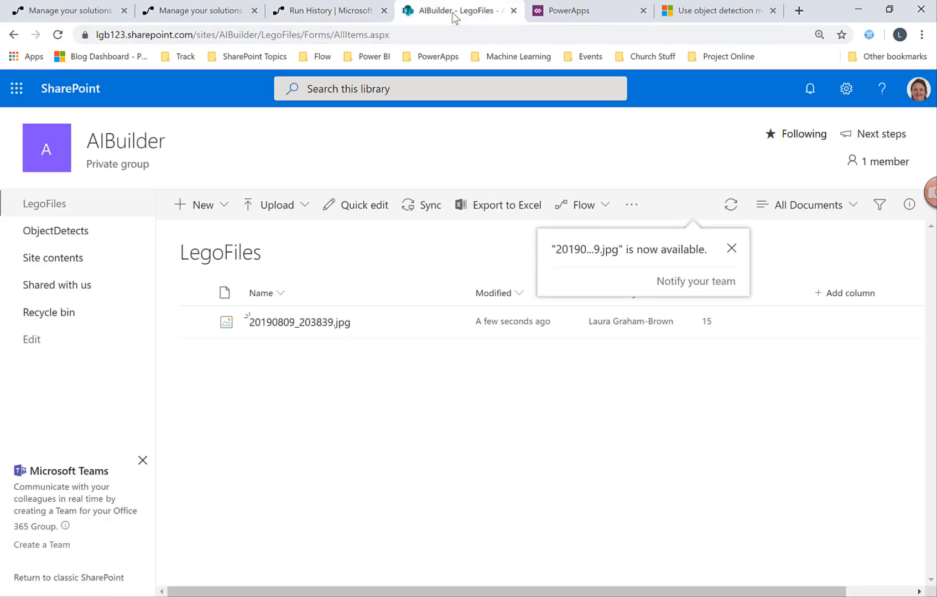
left_click(66, 210)
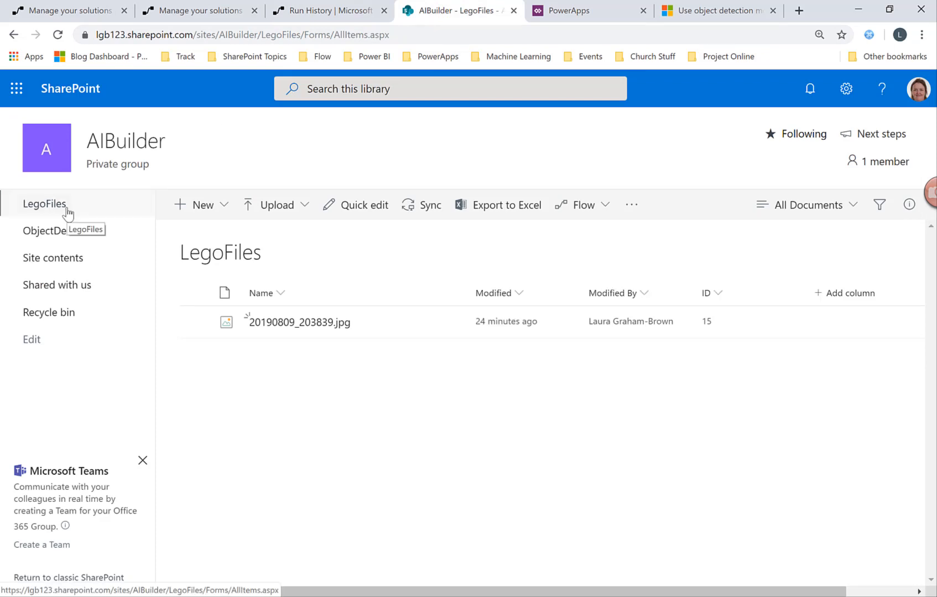
left_click(59, 232)
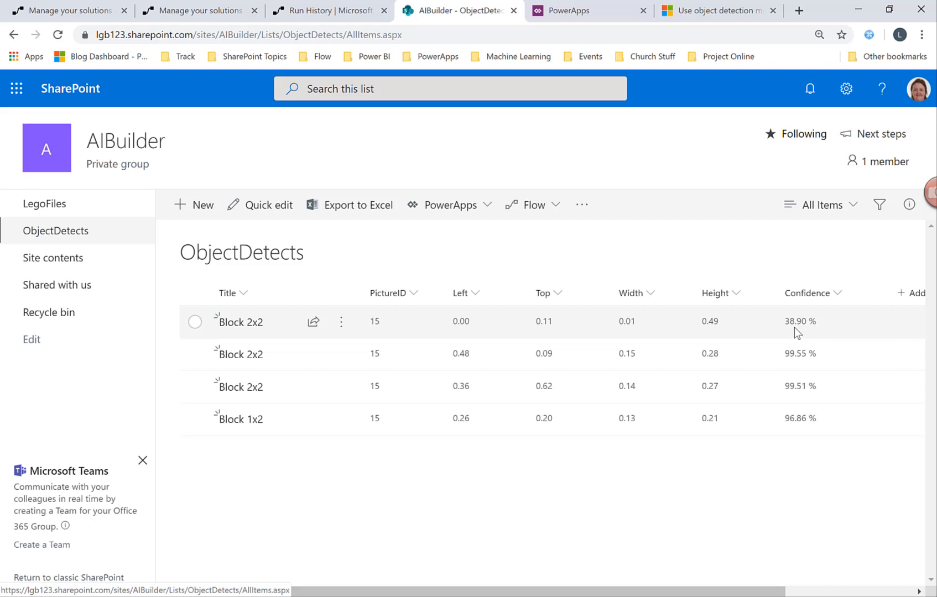
Upload the picture 20190802_104909.jpg to the LegoFiles library and check the ObjectDetects list for its predictions.
left_click(52, 206)
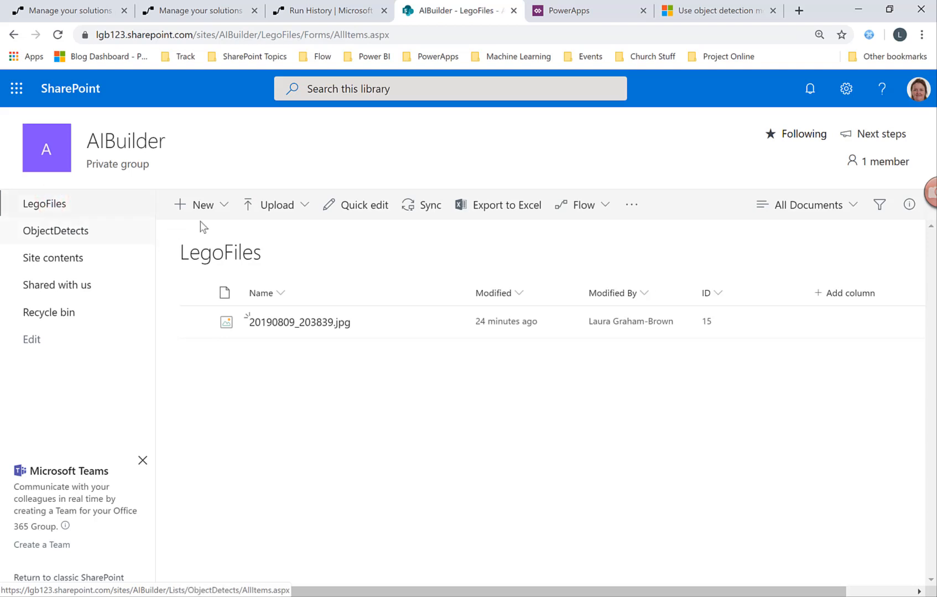
left_click(304, 206)
left_click(260, 237)
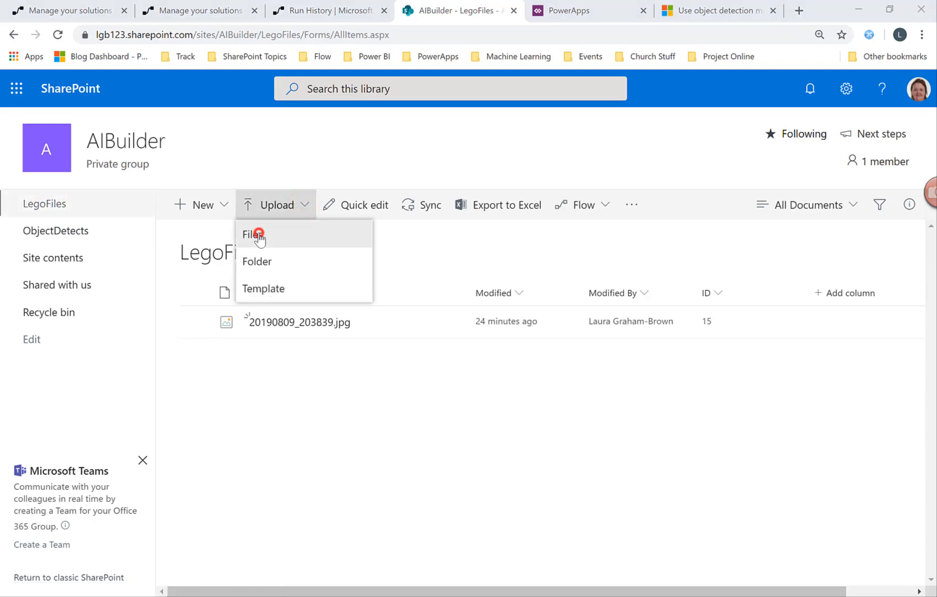
left_click(171, 143)
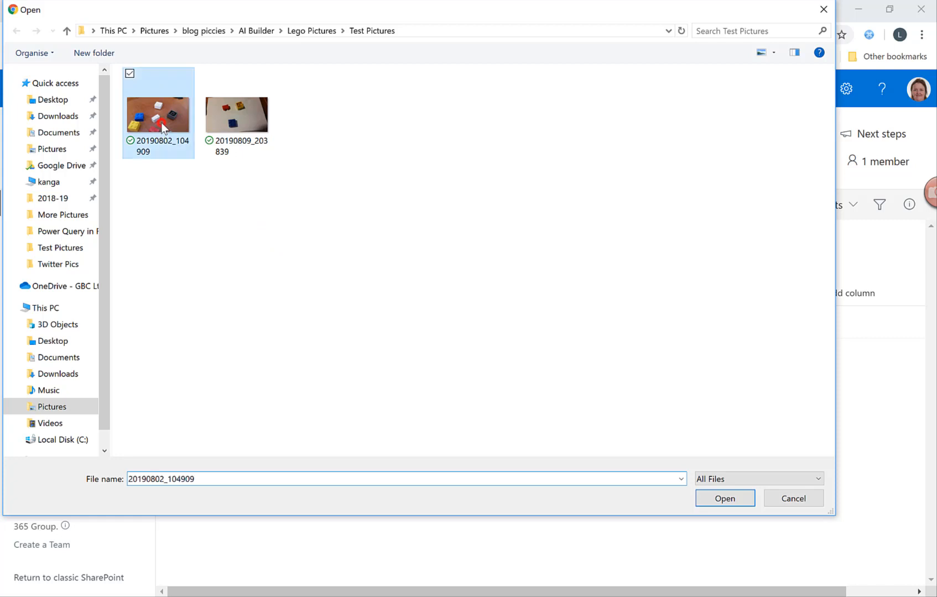
left_click(714, 503)
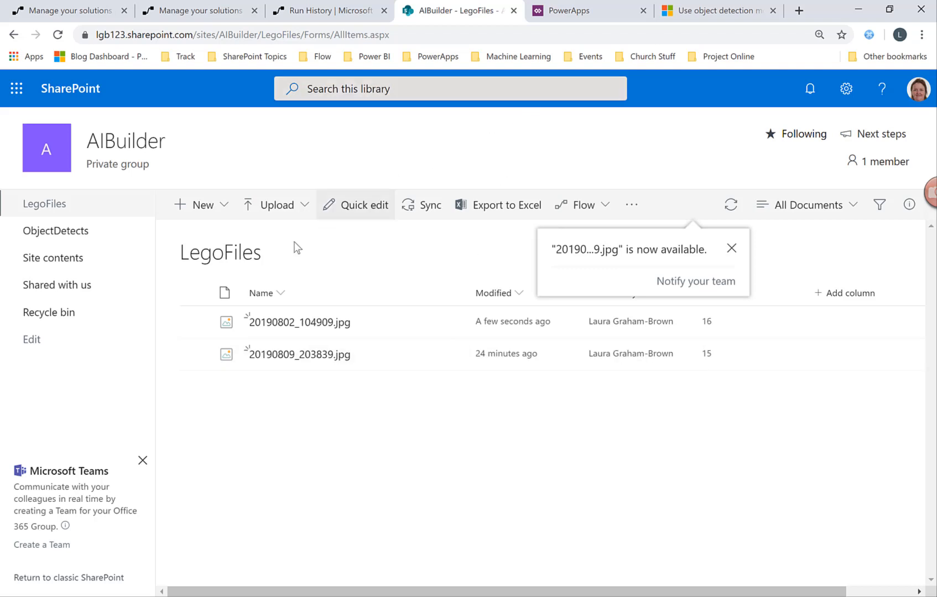
left_click(66, 233)
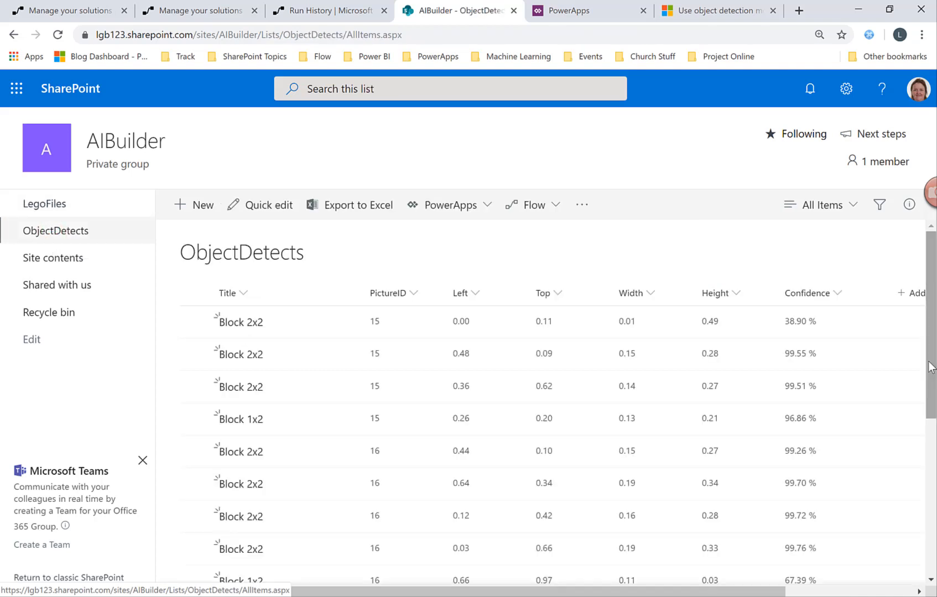